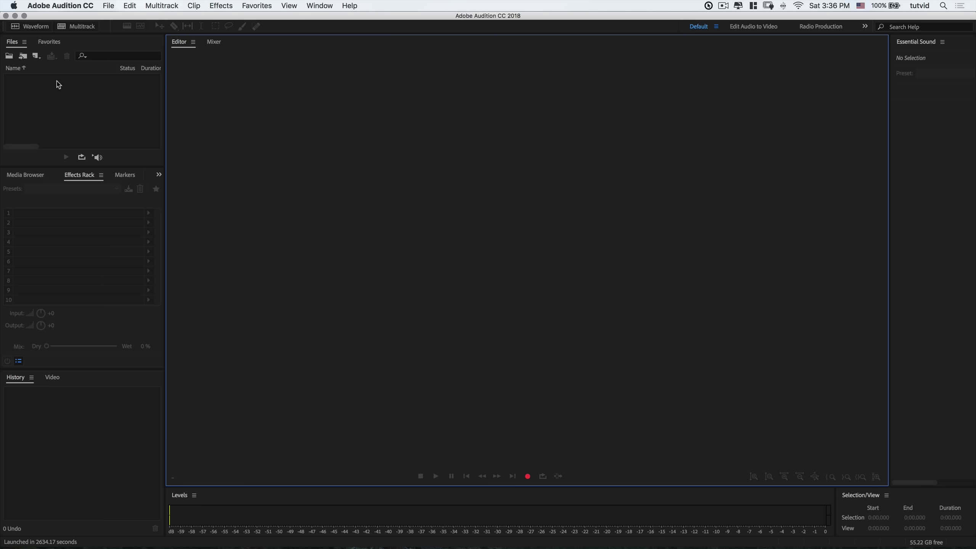
Step: Open the New File dropdown in the Files panel to see the creation options
left_click(38, 55)
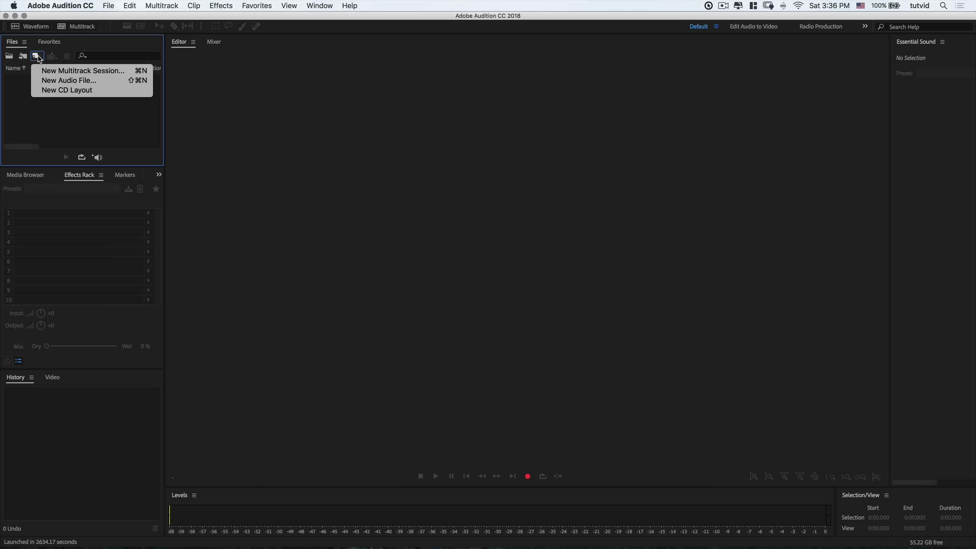
Step: Create a new mono audio file named VoiceOver (96000 Hz, 32-bit)
left_click(86, 80)
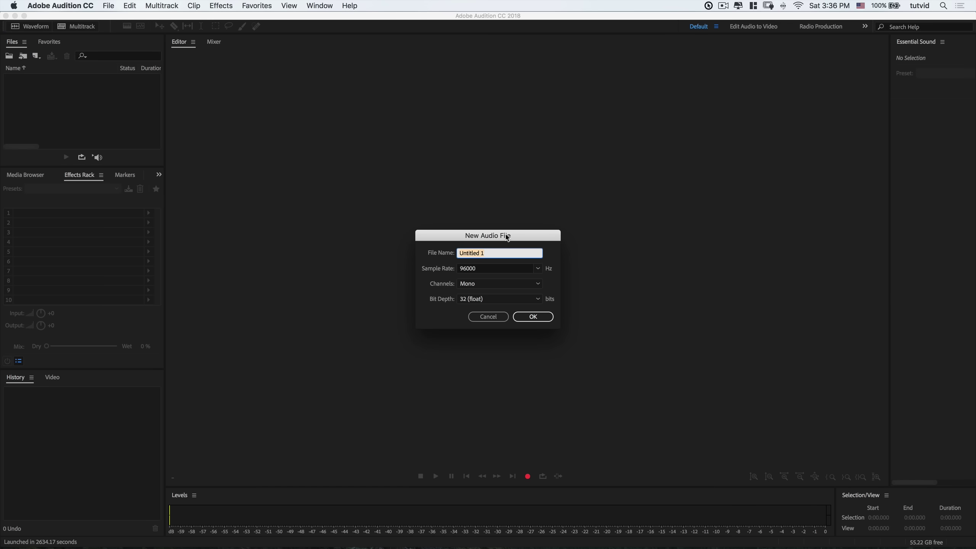
type("VoiceOver")
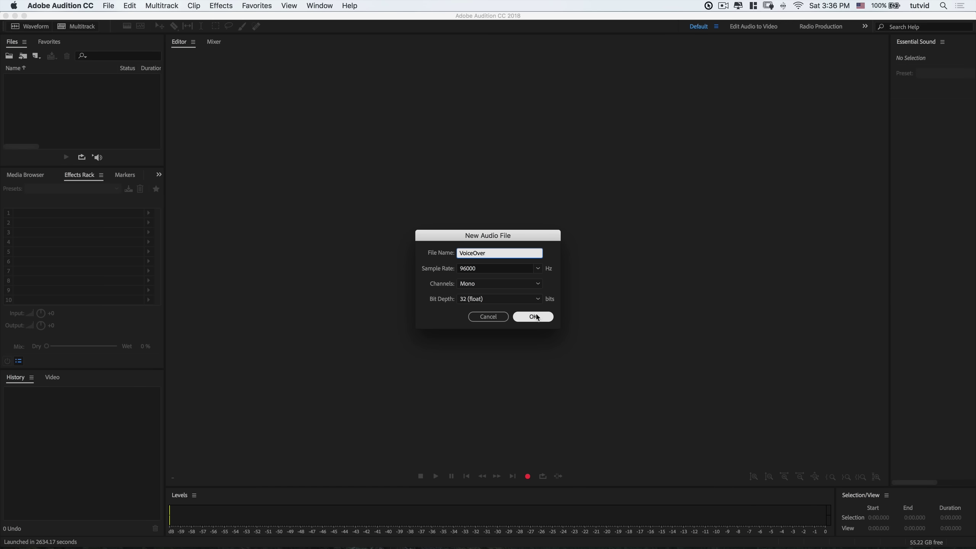
left_click(536, 317)
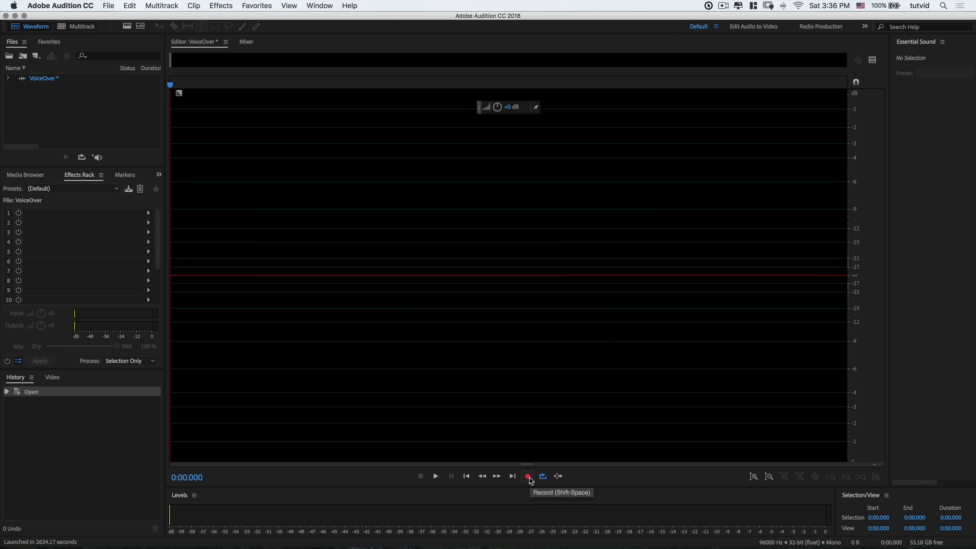
left_click(528, 476)
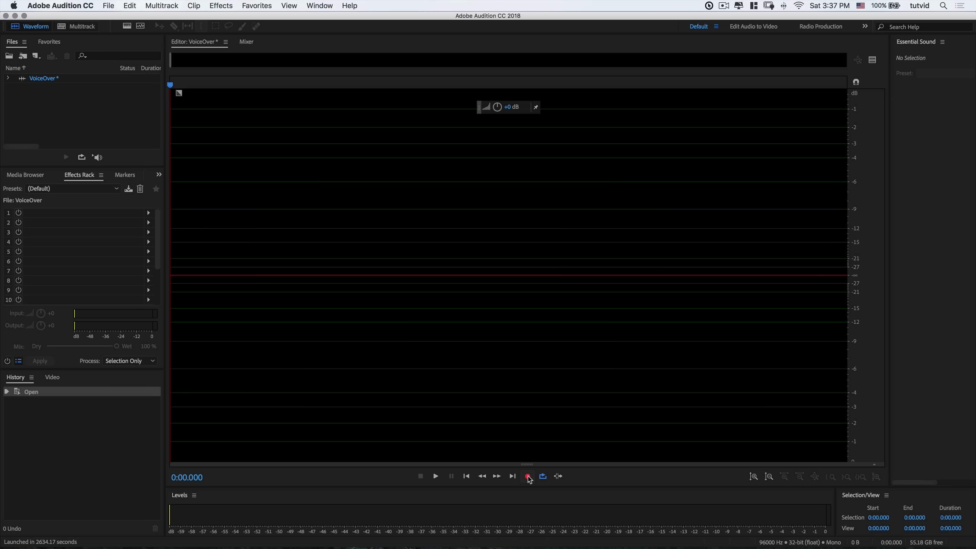
Step: Record about 27 seconds of spoken voice-over into the VoiceOver file
left_click(529, 478)
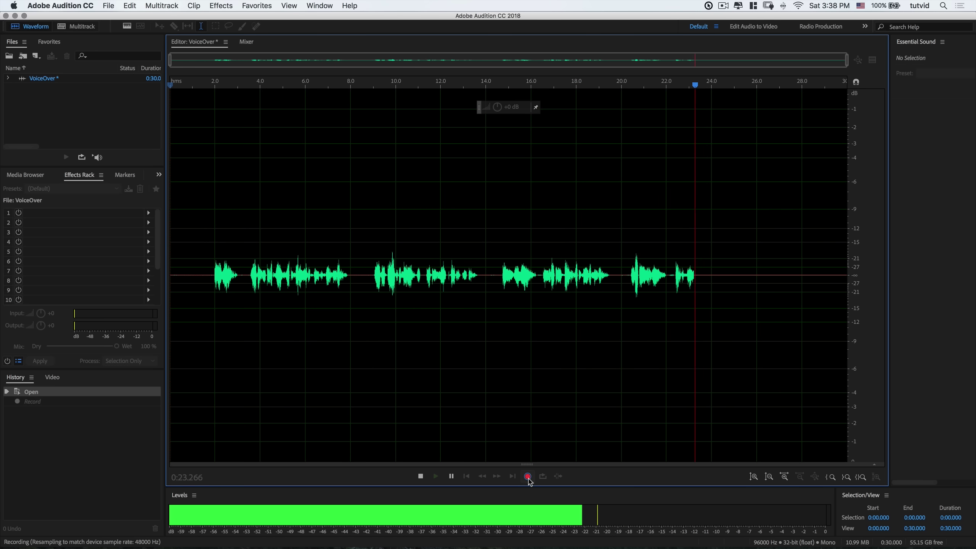
left_click(528, 478)
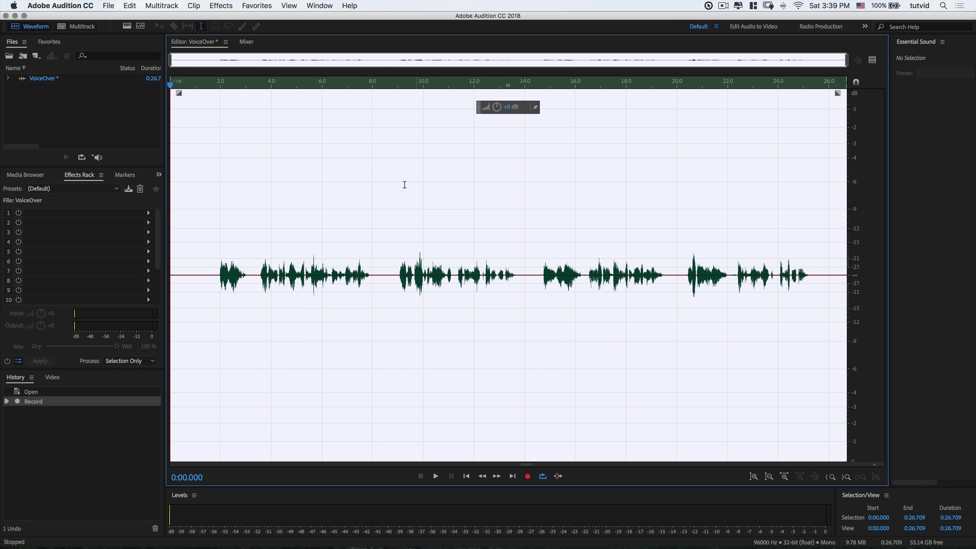
key("super+Tab")
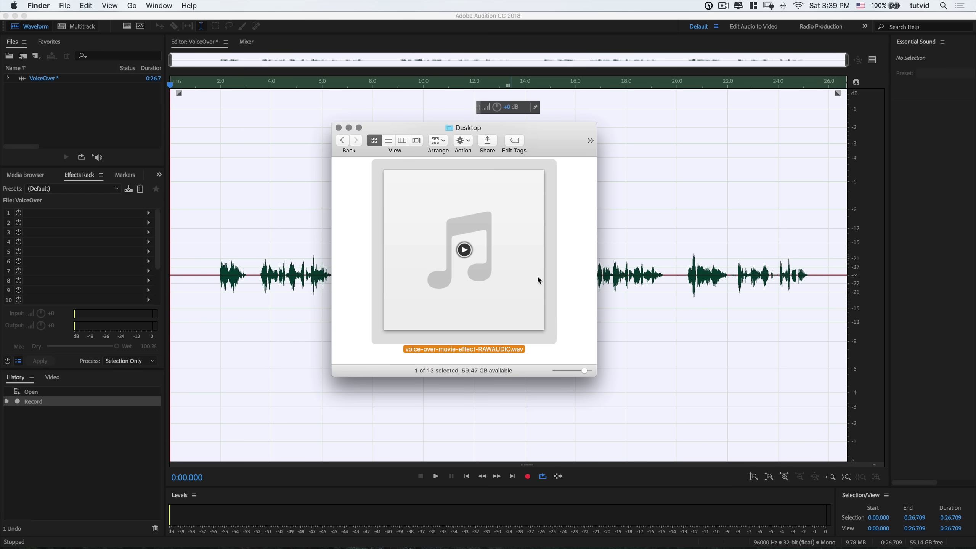
Step: Import voice-over-movie-effect-RAWAUDIO.wav from the Desktop and open it in the Waveform editor
mouse_move(538, 278)
left_mouse_down()
mouse_move(77, 133)
mouse_move(72, 118)
left_mouse_up()
left_click(72, 118)
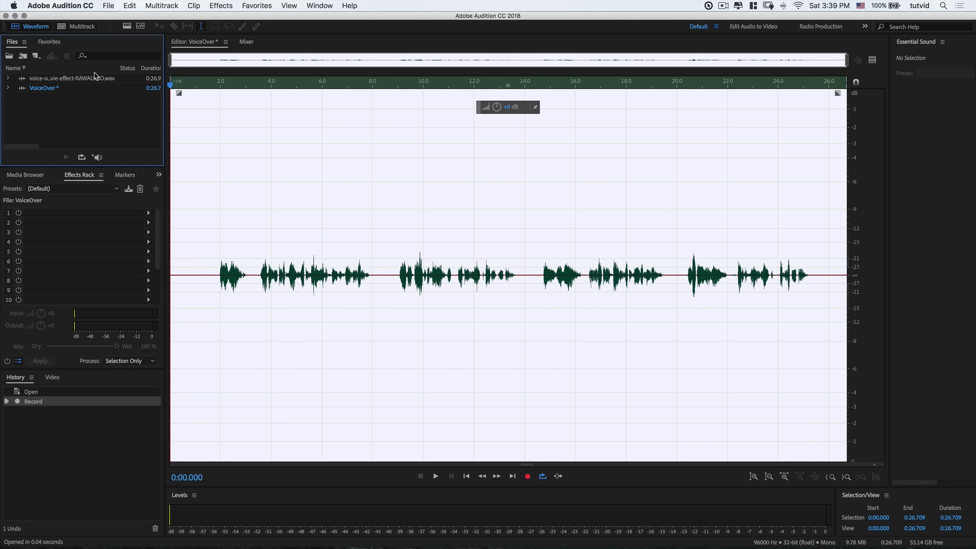
double_click(94, 79)
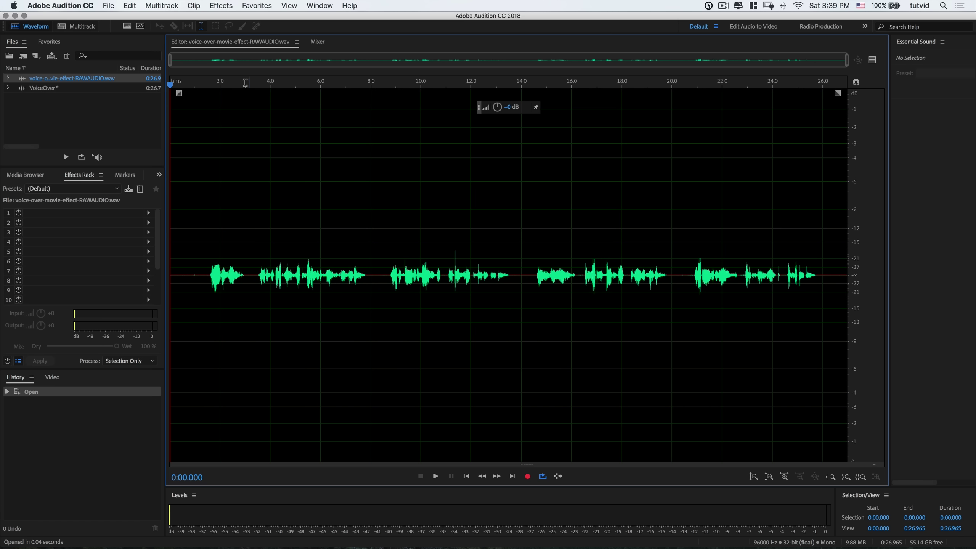
Step: Apply Normalize (process) at -3 dB to the raw voice-over
left_click(222, 5)
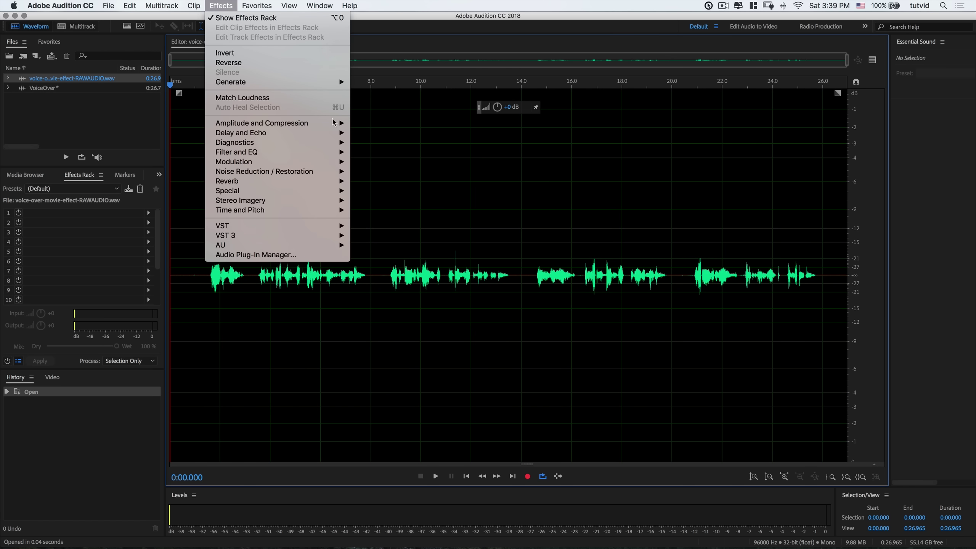
mouse_move(262, 123)
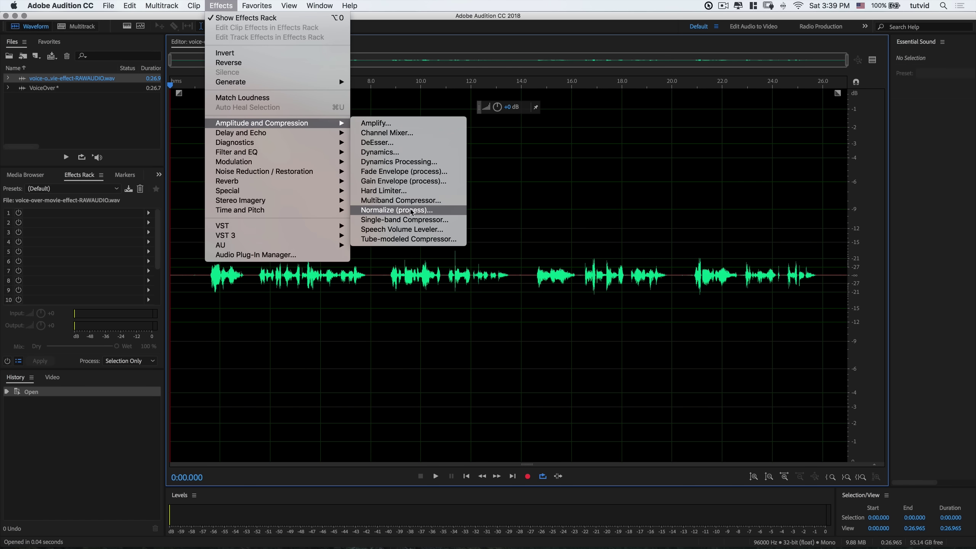
left_click(408, 211)
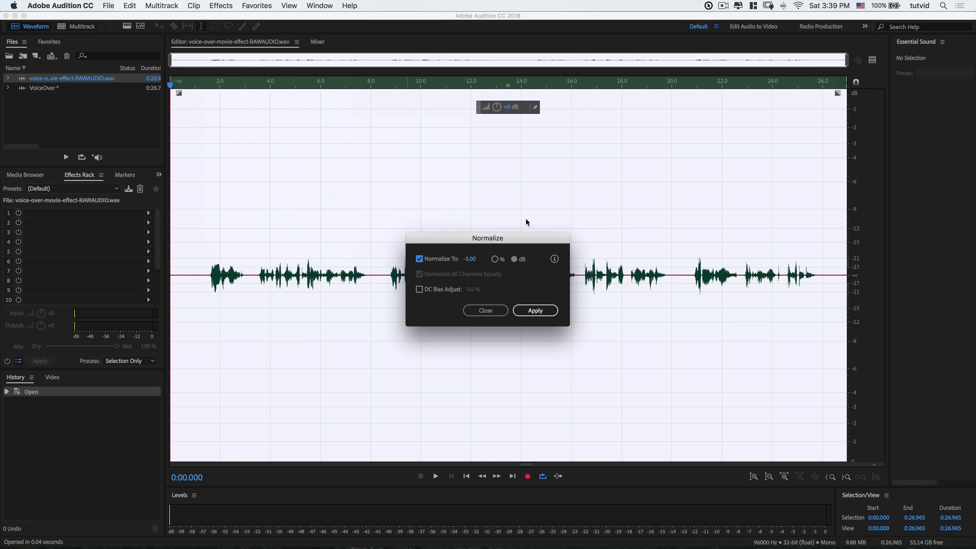
left_click_drag(520, 238, 544, 193)
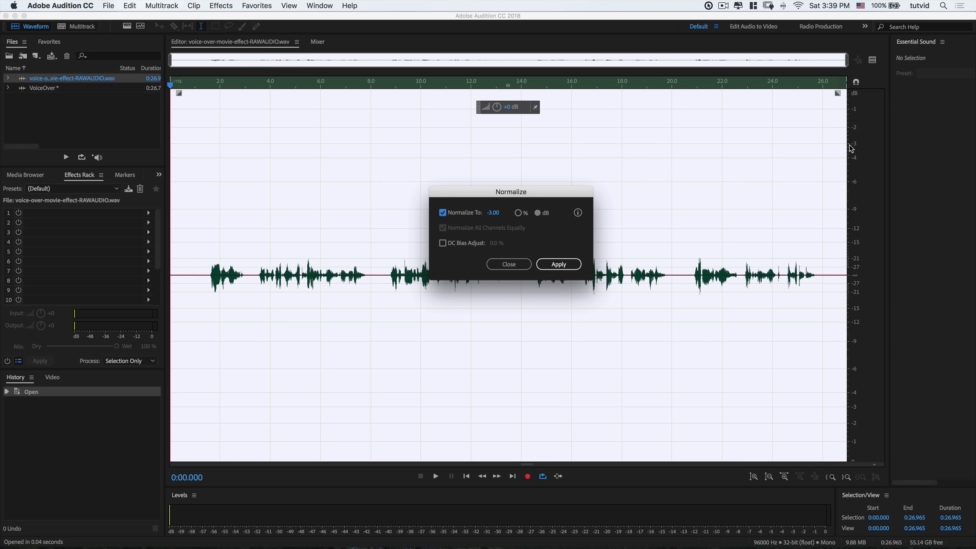
left_click(561, 267)
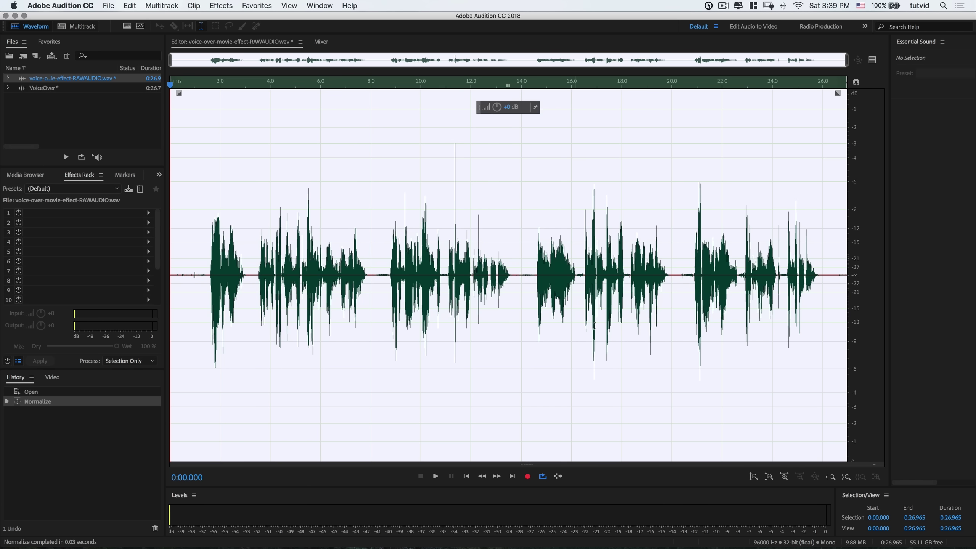
left_click(220, 5)
mouse_move(262, 123)
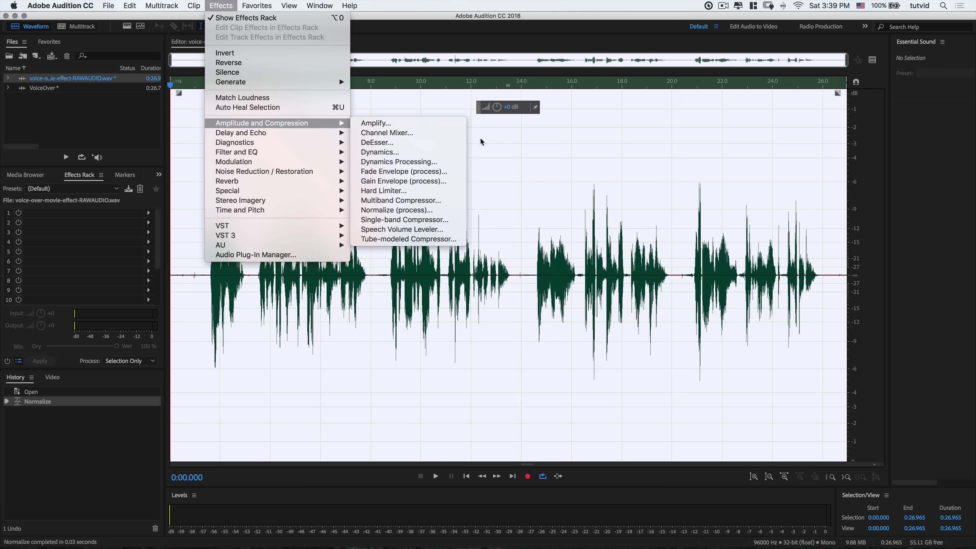
Step: Apply a Single-band Compressor with a -18 dB threshold and 3:1 ratio
left_click(386, 220)
mouse_move(455, 325)
left_mouse_down()
mouse_move(655, 295)
mouse_move(545, 292)
left_mouse_up()
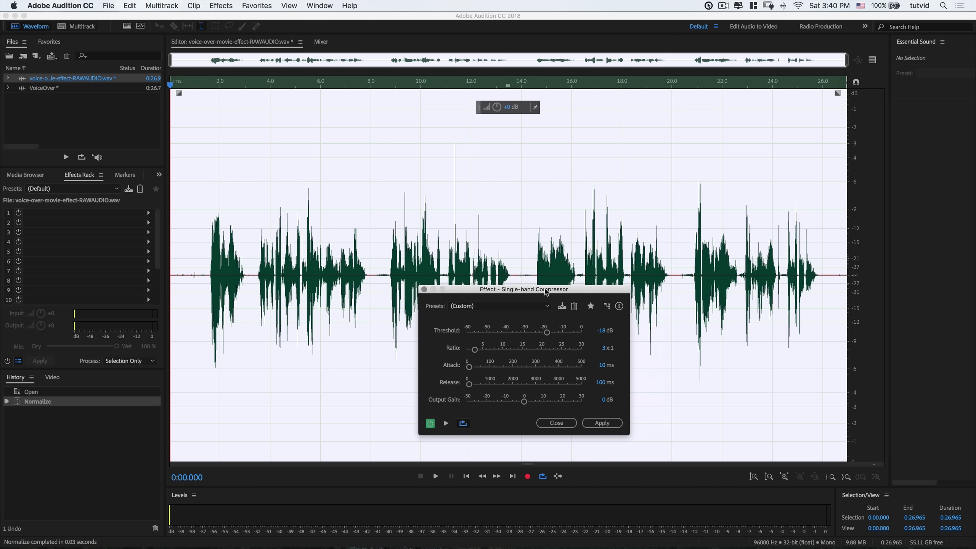
left_click(611, 334)
key("Return")
left_click(602, 423)
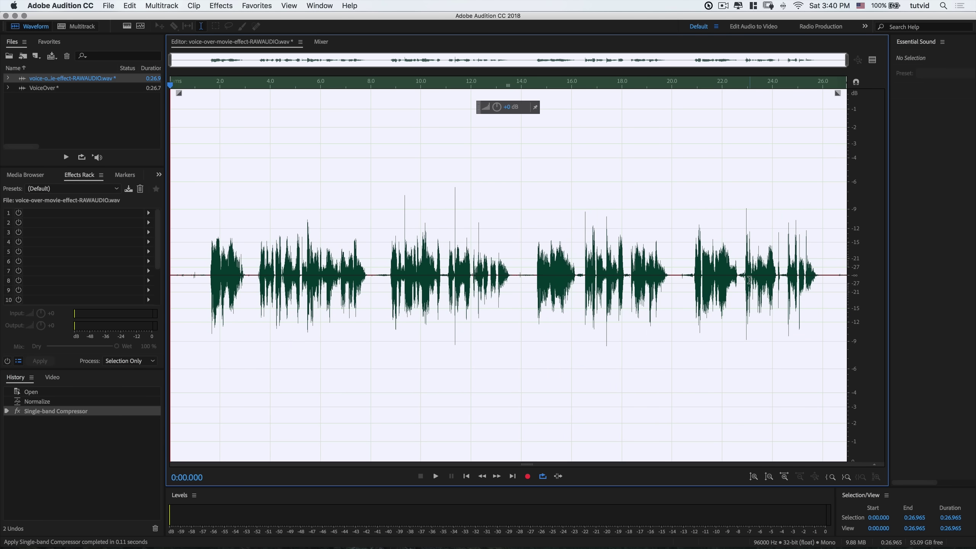
Step: Apply Normalize (process) a second time to the compressed voice-over
left_click(222, 5)
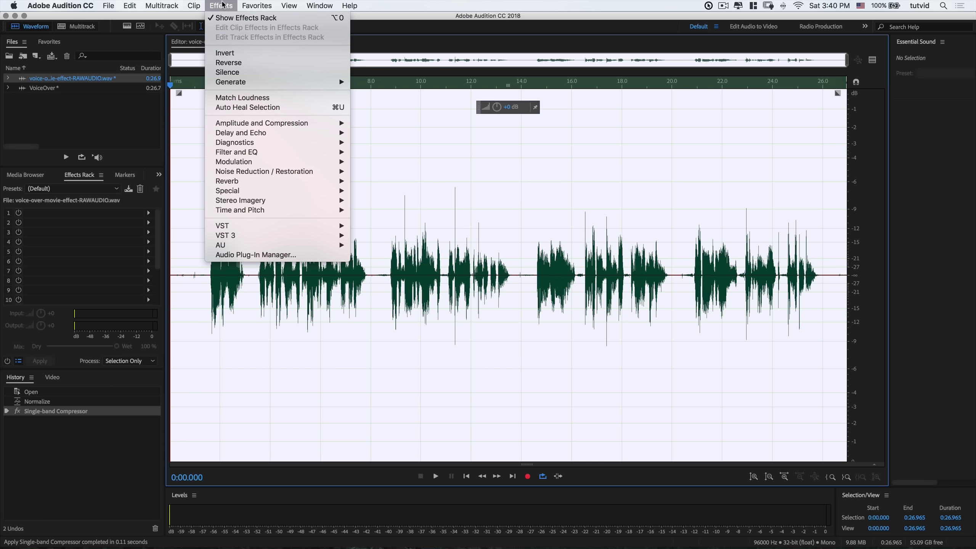
mouse_move(261, 123)
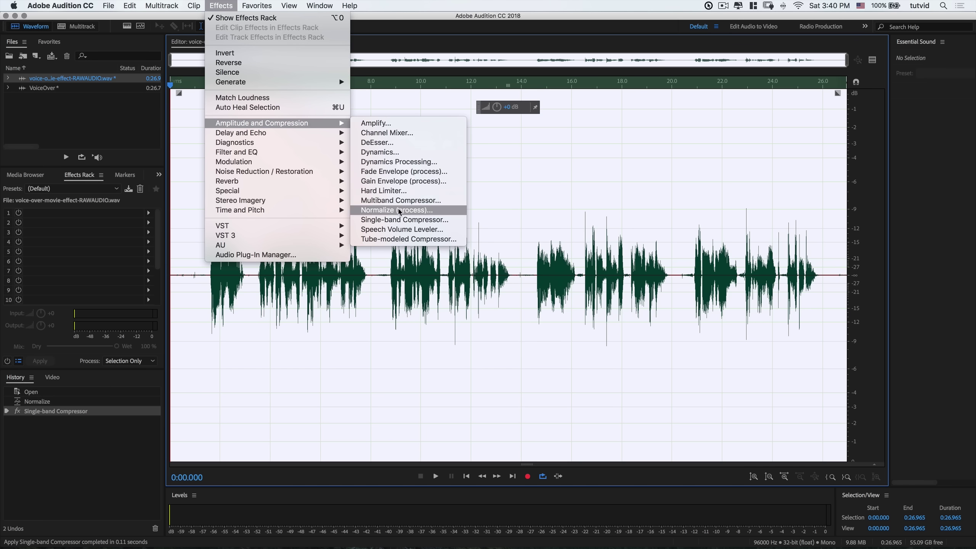
left_click(398, 211)
left_click(538, 310)
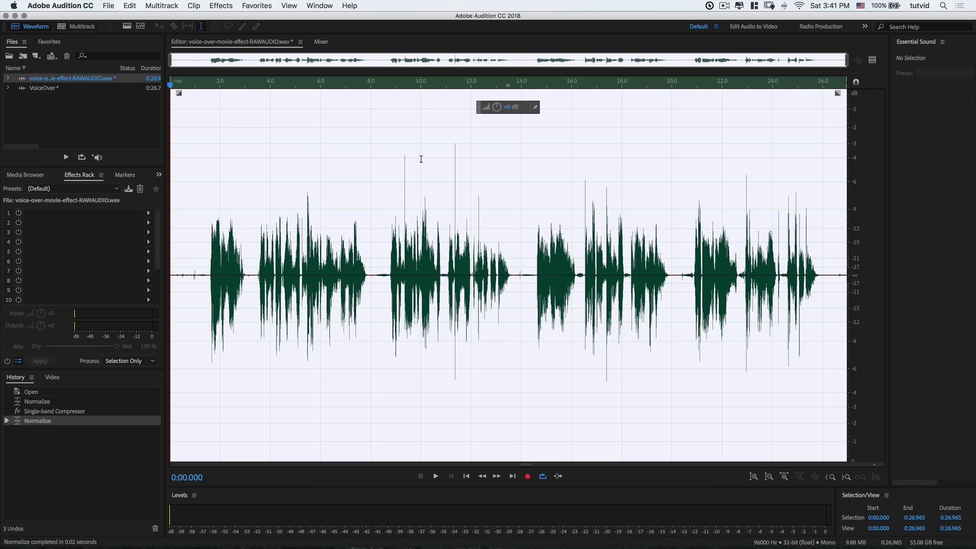
Step: Open the Pitch Shifter, try a -12 semitone shift, reset it, and preview the voice
left_click(226, 6)
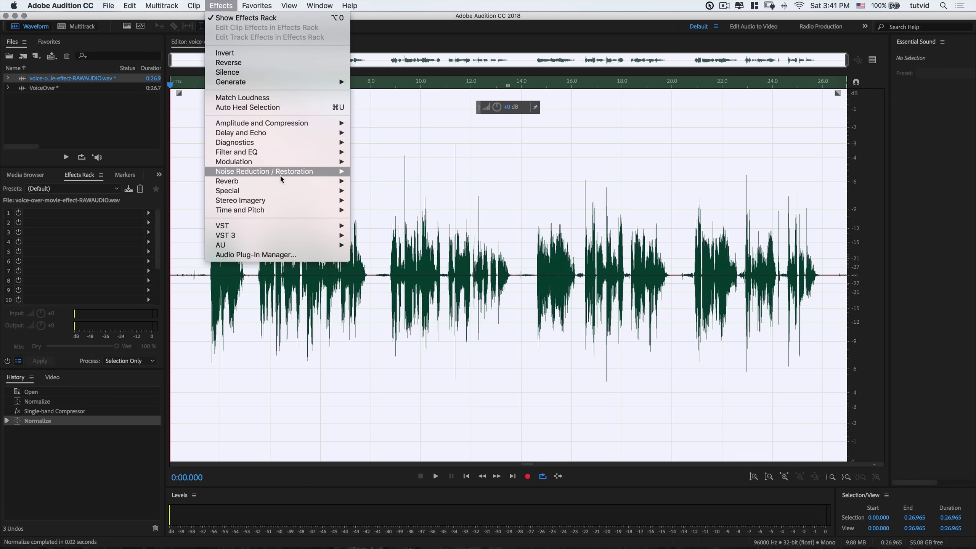
mouse_move(240, 210)
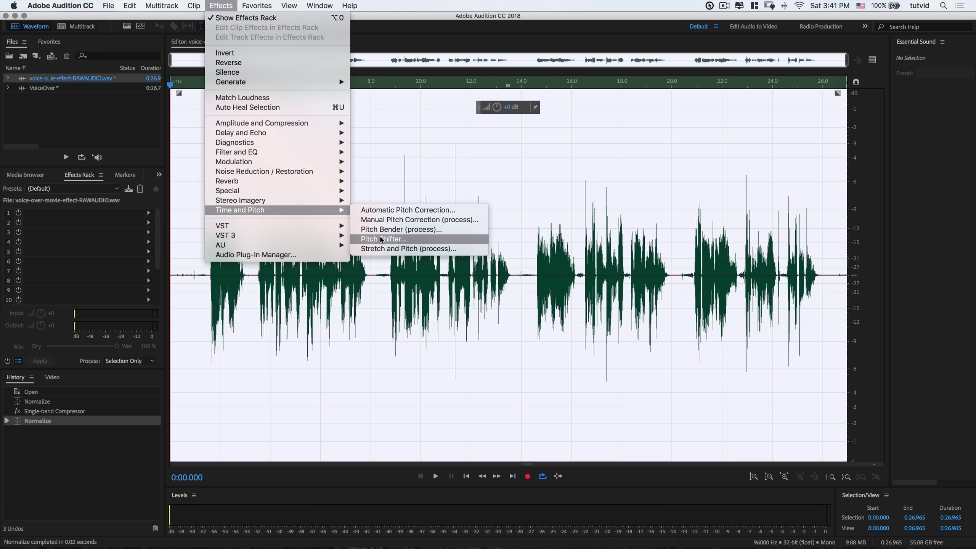
left_click(382, 238)
left_click_drag(594, 323, 587, 211)
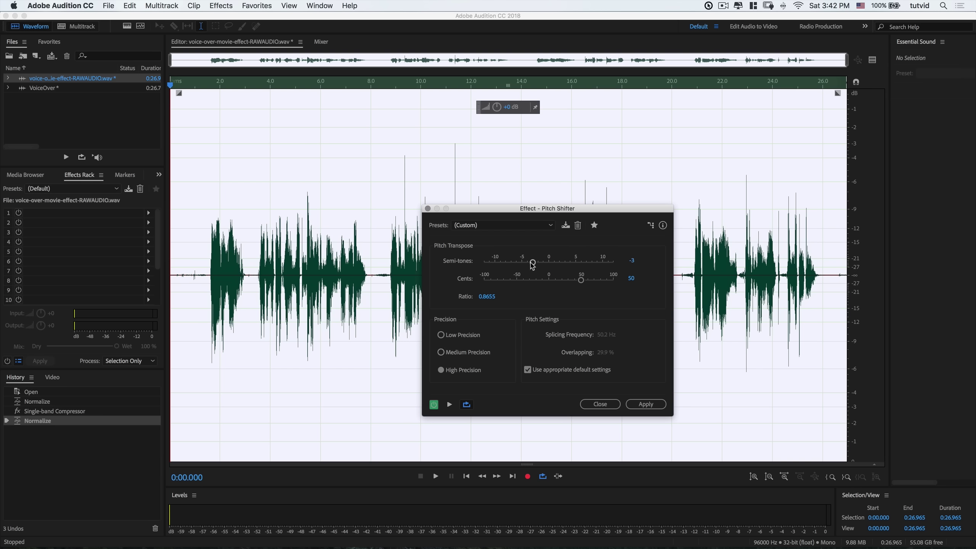
left_click(481, 262)
mouse_move(485, 262)
left_mouse_down()
mouse_move(549, 262)
mouse_move(574, 280)
mouse_move(552, 281)
left_mouse_up()
left_click(651, 402)
key("space")
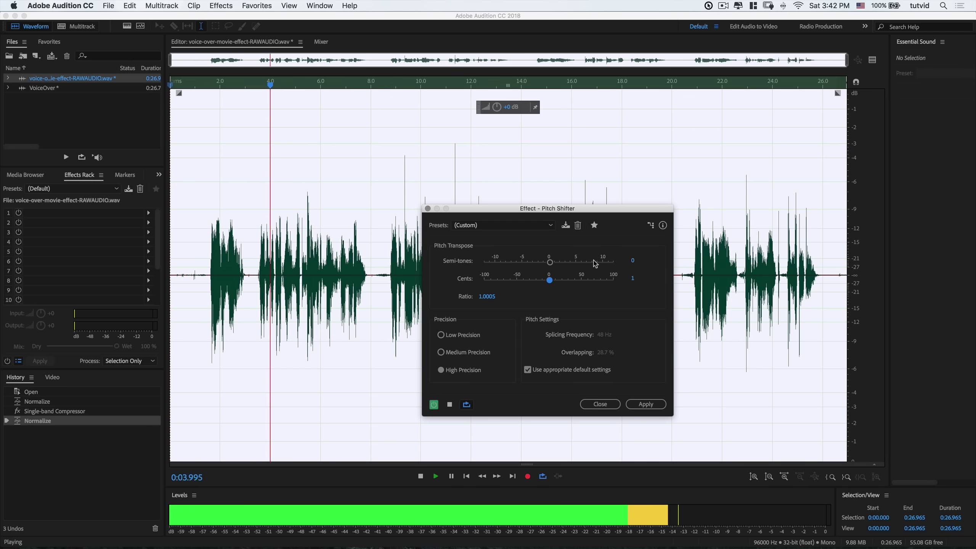
key("space")
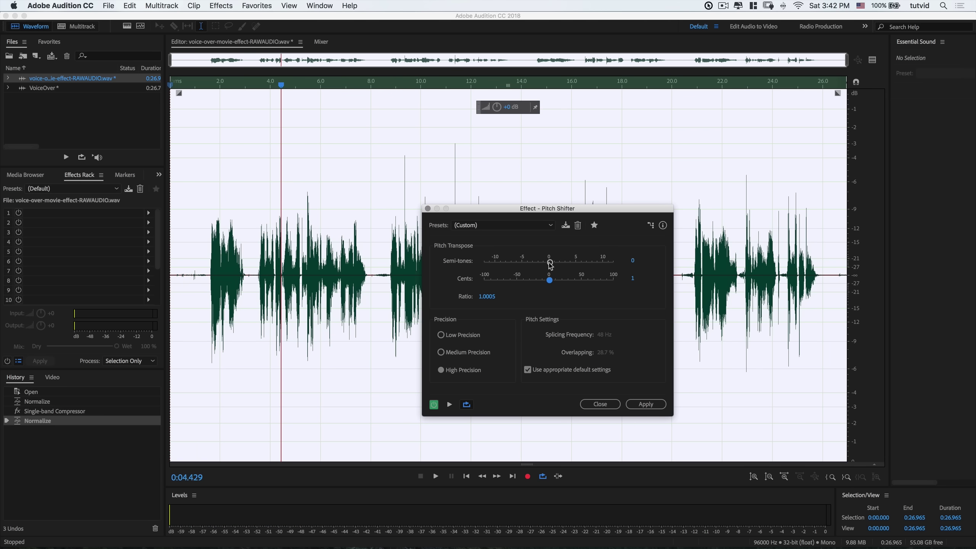
Step: Tune the pitch shift to -2 semitones and -48 cents while previewing, then apply it
left_click_drag(548, 263, 539, 263)
key("space")
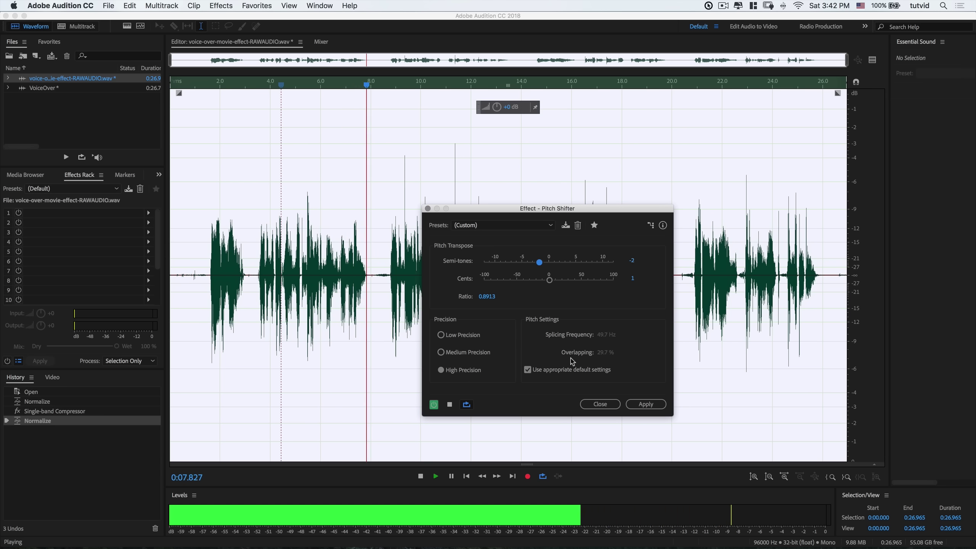
key("space")
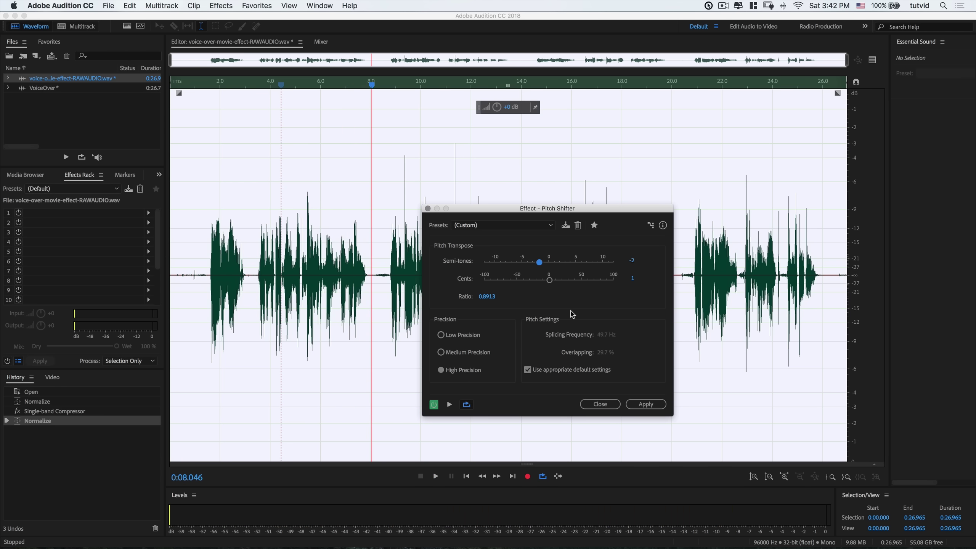
left_click_drag(539, 265, 536, 264)
key("space")
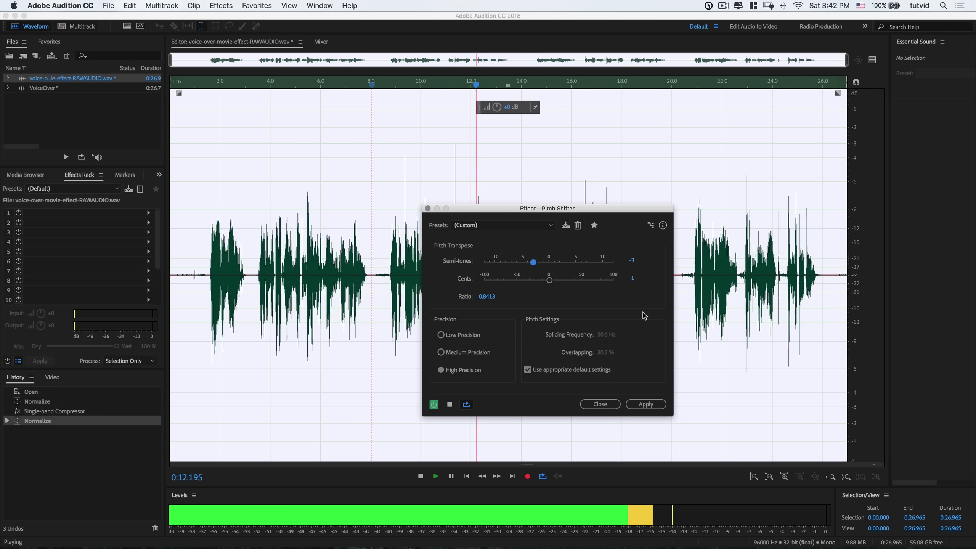
key("space")
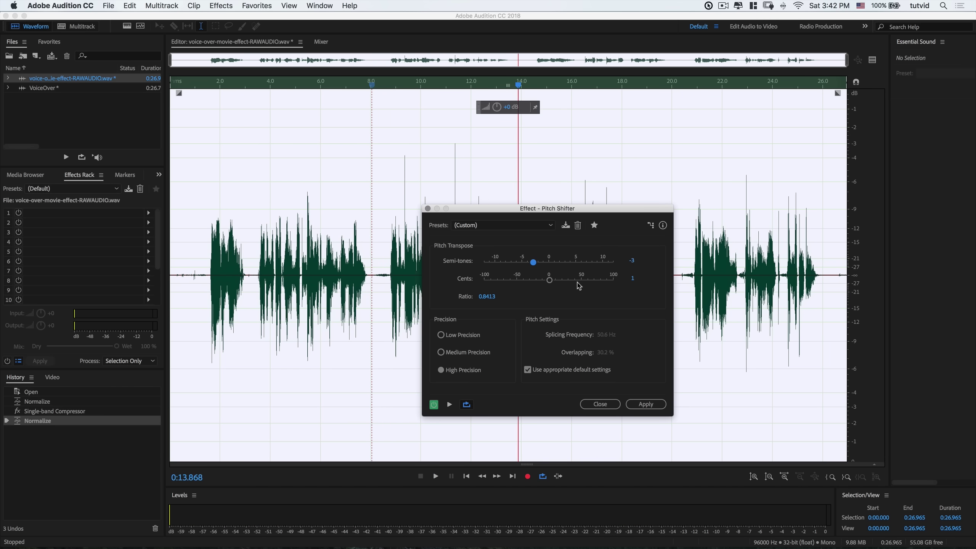
left_click_drag(533, 262, 524, 281)
left_click_drag(584, 208, 387, 268)
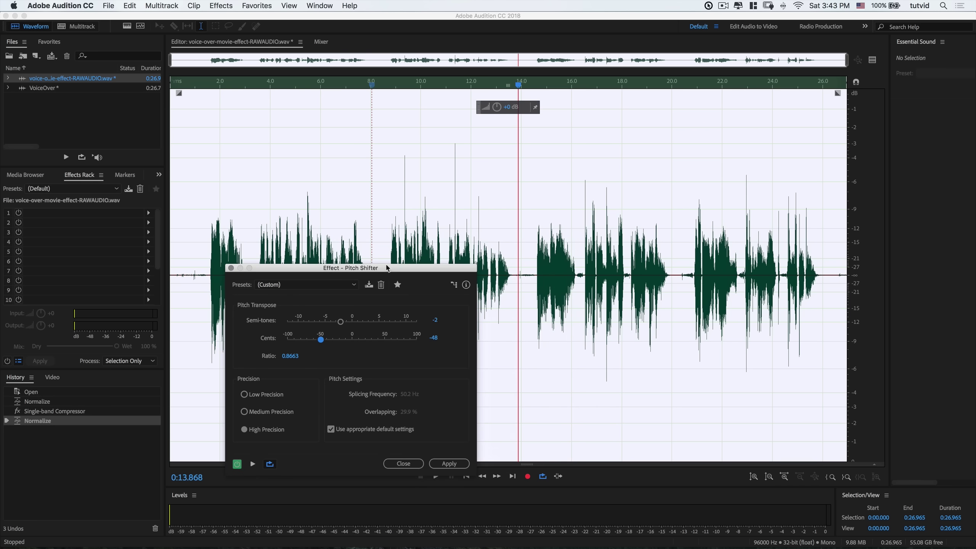
key("space")
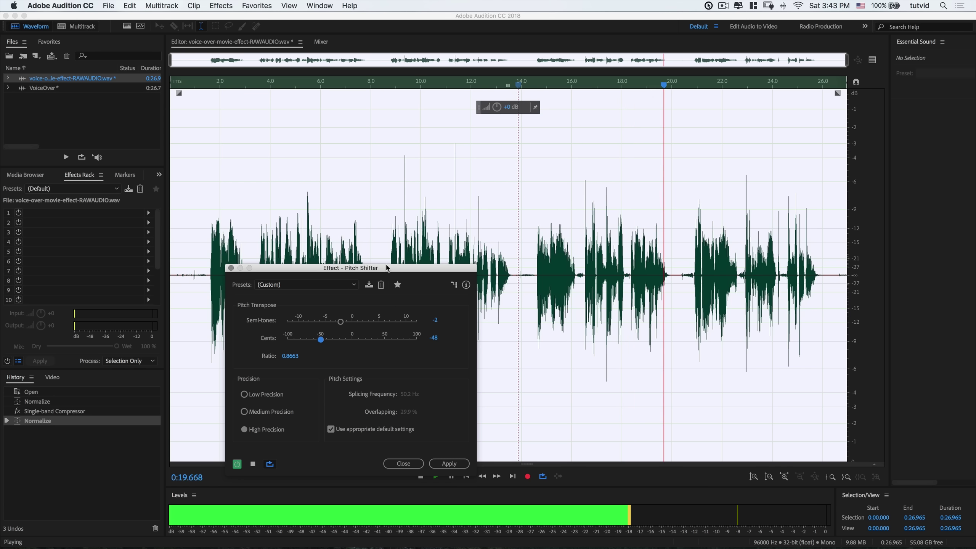
key("space")
left_click_drag(387, 268, 578, 164)
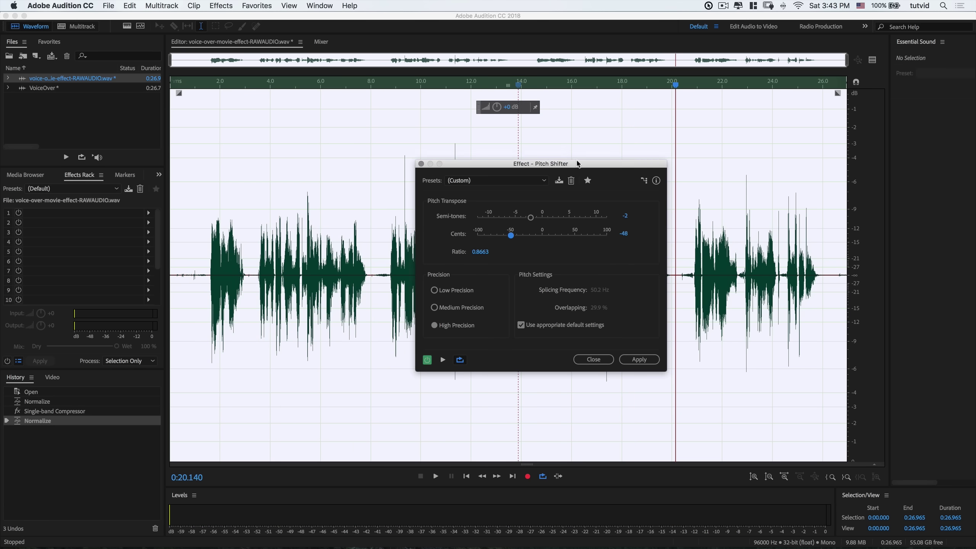
left_click(639, 360)
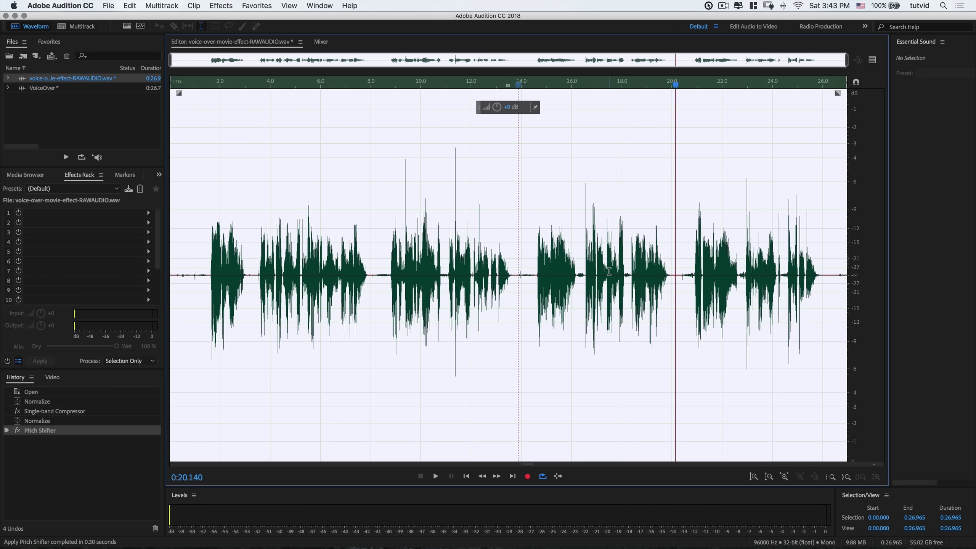
Step: Clear the waveform selection and return the playhead to the start of the clip
right_click(579, 273)
left_click(585, 273)
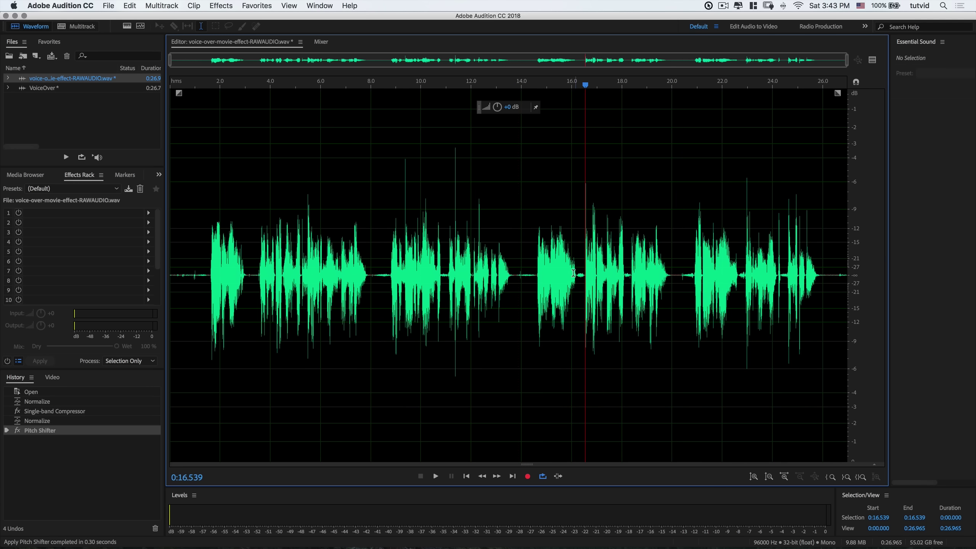
left_click_drag(577, 273, 584, 271)
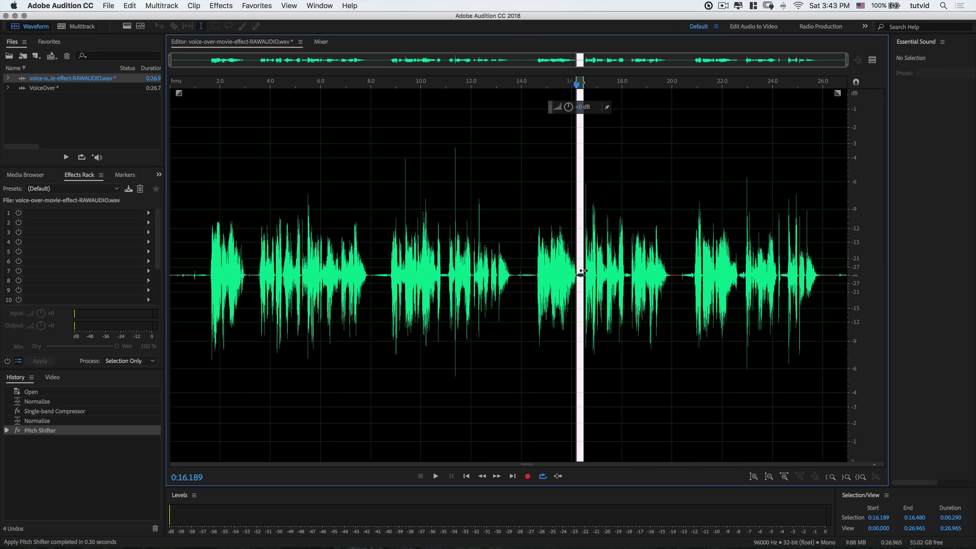
left_click(557, 257)
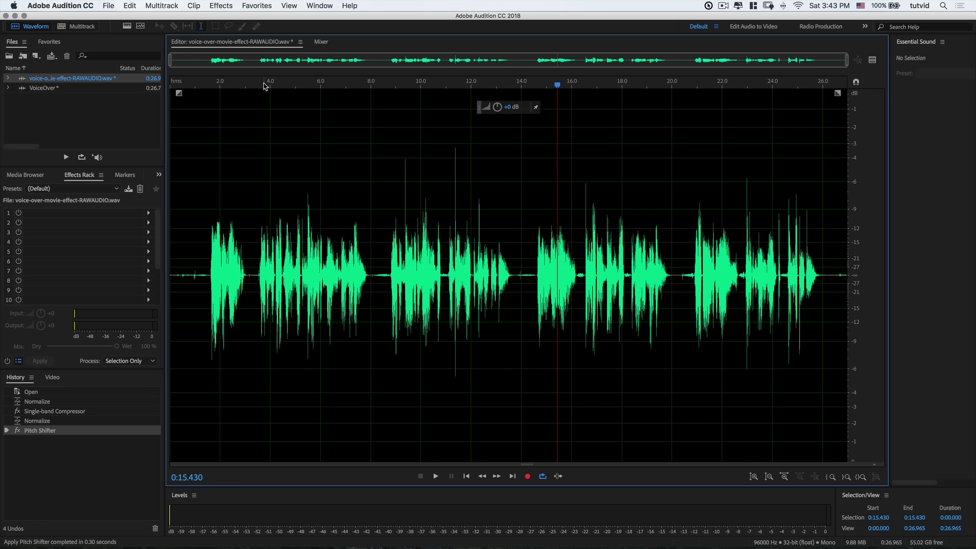
key("Home")
left_click(221, 5)
mouse_move(262, 123)
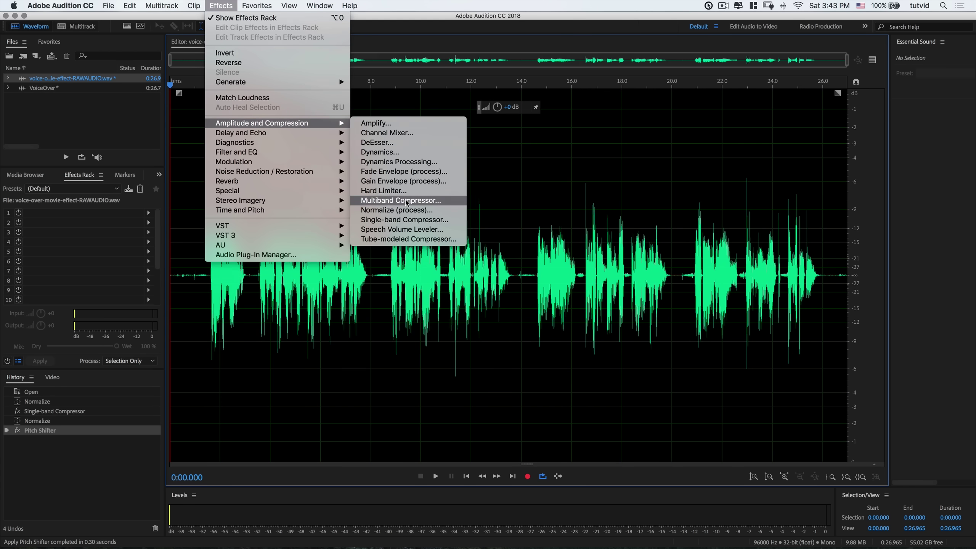
Step: Open the Multiband Compressor and set the third band's ratio to 2:1
left_click(401, 200)
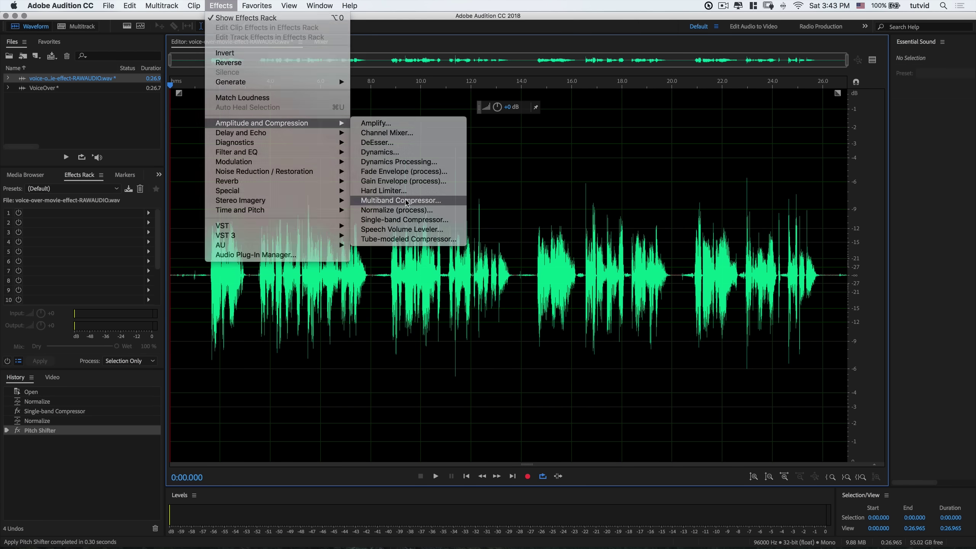
left_click_drag(573, 205, 460, 110)
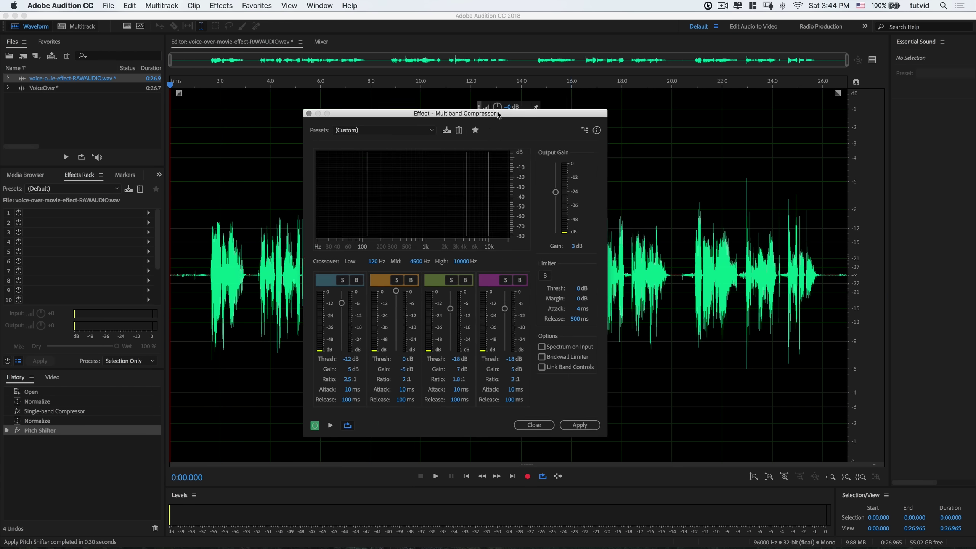
left_click_drag(461, 108, 483, 108)
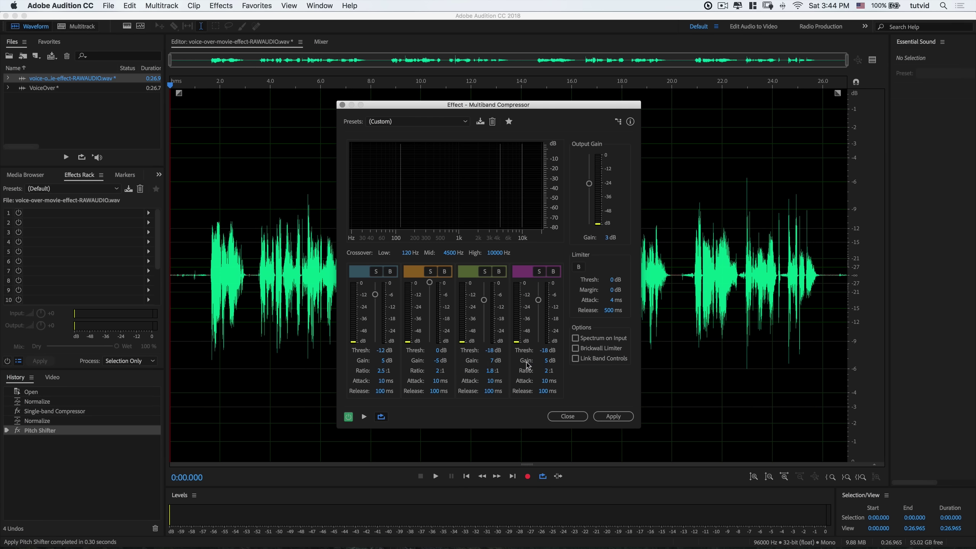
left_click(491, 371)
type("2")
key("Tab")
left_click(382, 370)
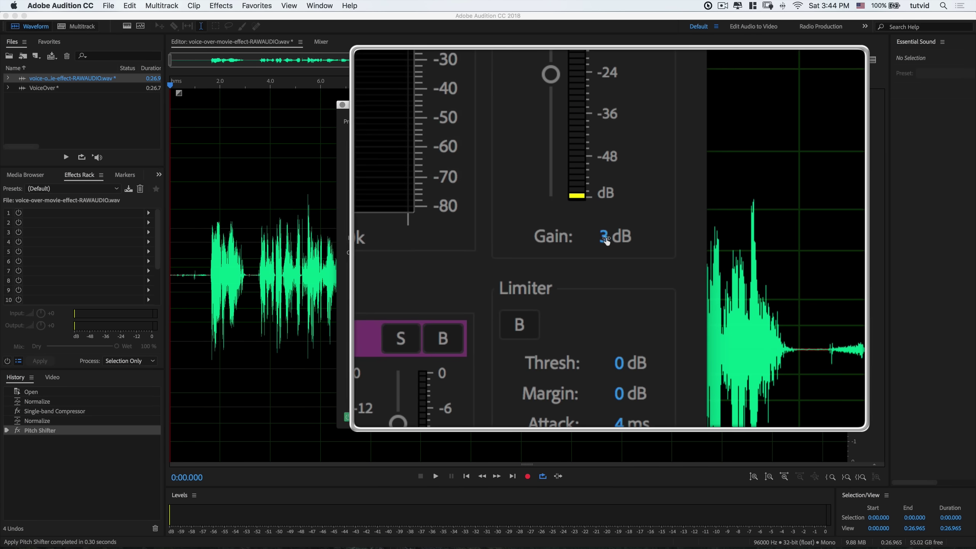
Step: Preview the voice from about one second, toggling the compressor's power off and on to compare
left_click(197, 87)
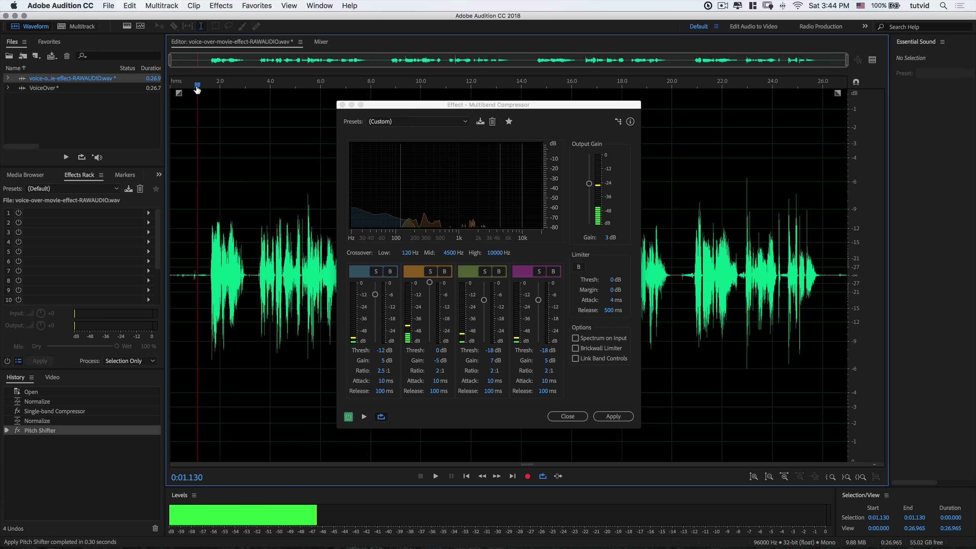
left_click_drag(197, 90, 196, 89)
key("space")
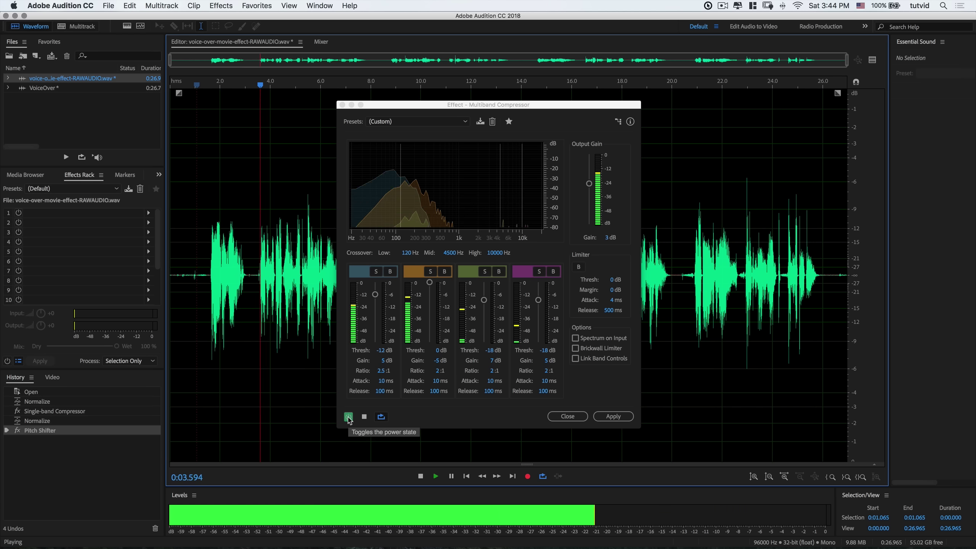
key("space")
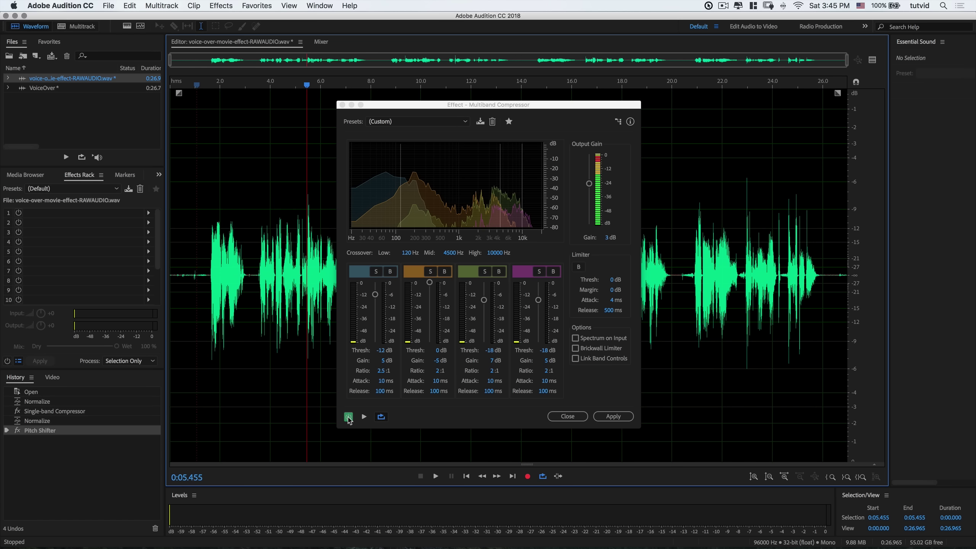
key("space")
left_click(348, 417)
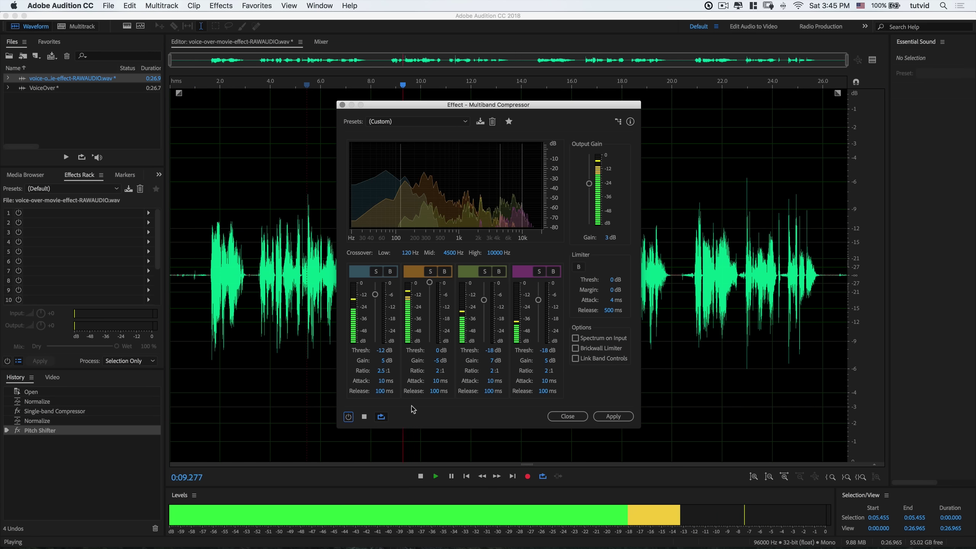
left_click(348, 417)
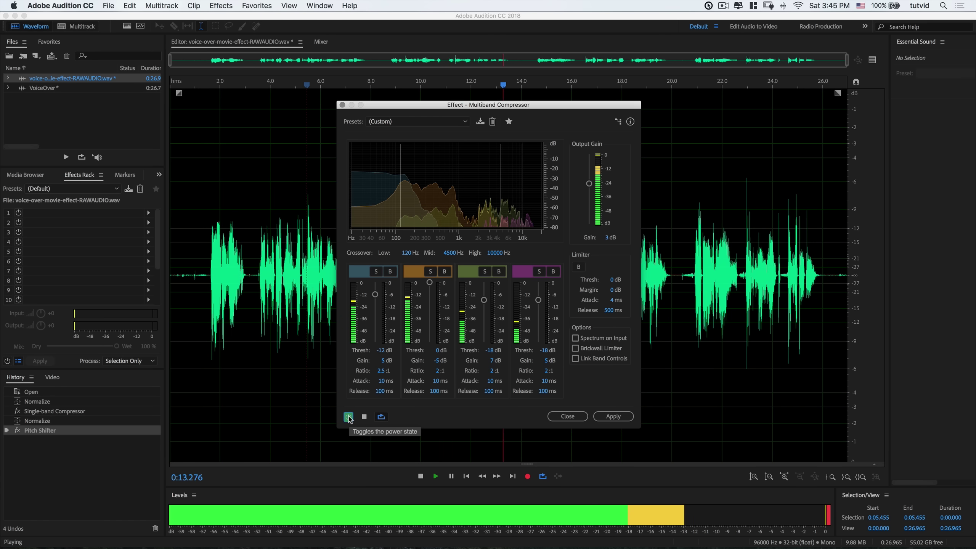
left_click(364, 417)
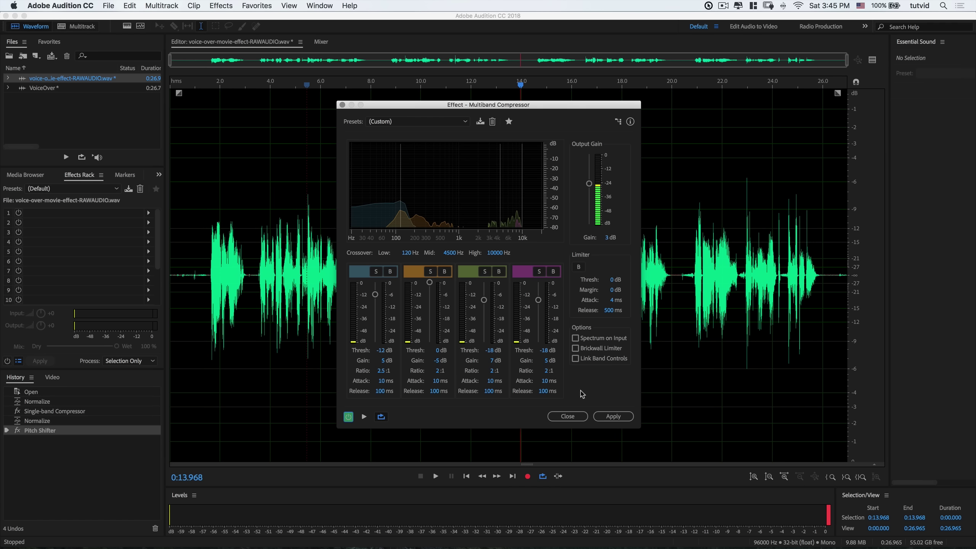
Step: Move the Multiband Compressor window aside and apply the four-band compression to the clip
left_click_drag(525, 105, 391, 104)
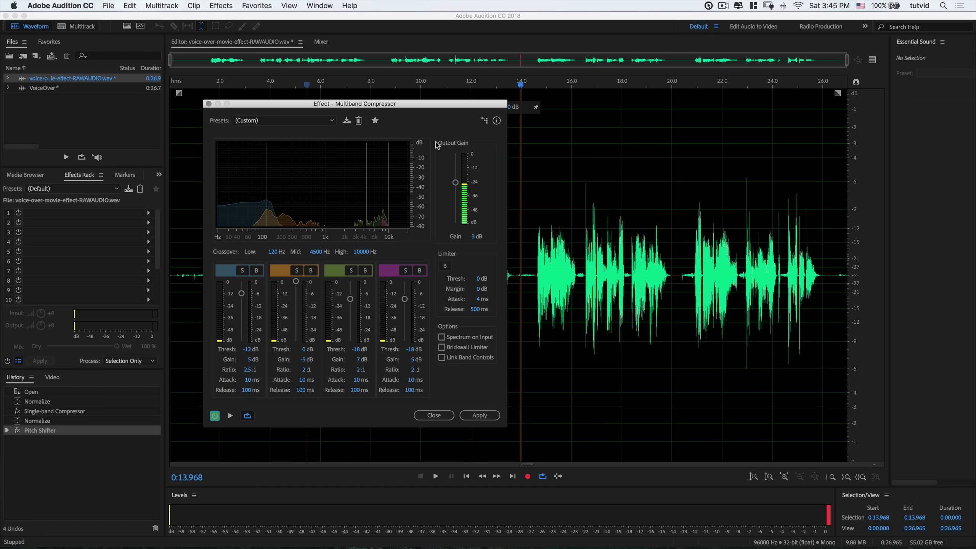
left_click_drag(423, 105, 429, 113)
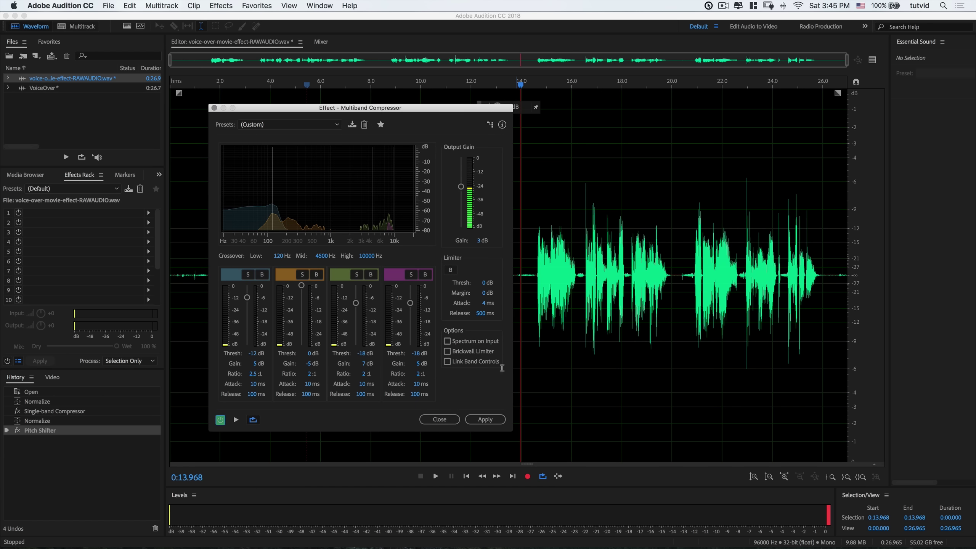
left_click(490, 421)
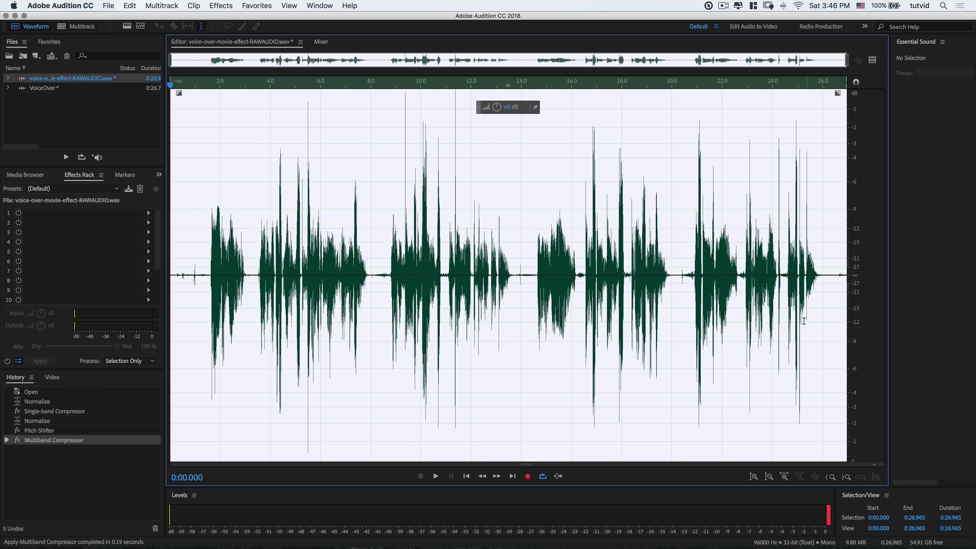
Step: Apply a Hard Limiter with Maximum Amplitude kept at -6 dB to the voice-over
left_click(221, 5)
mouse_move(262, 122)
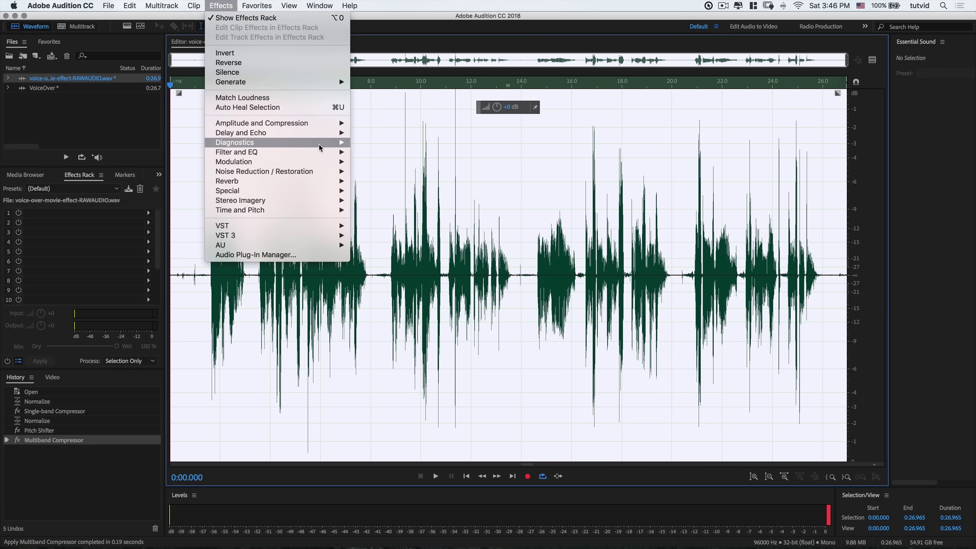
left_click(407, 191)
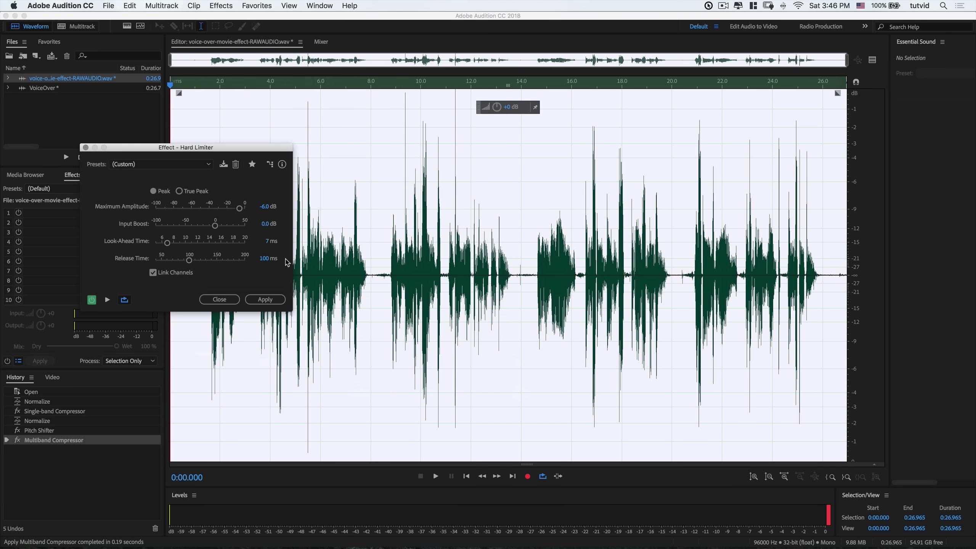
left_click(265, 299)
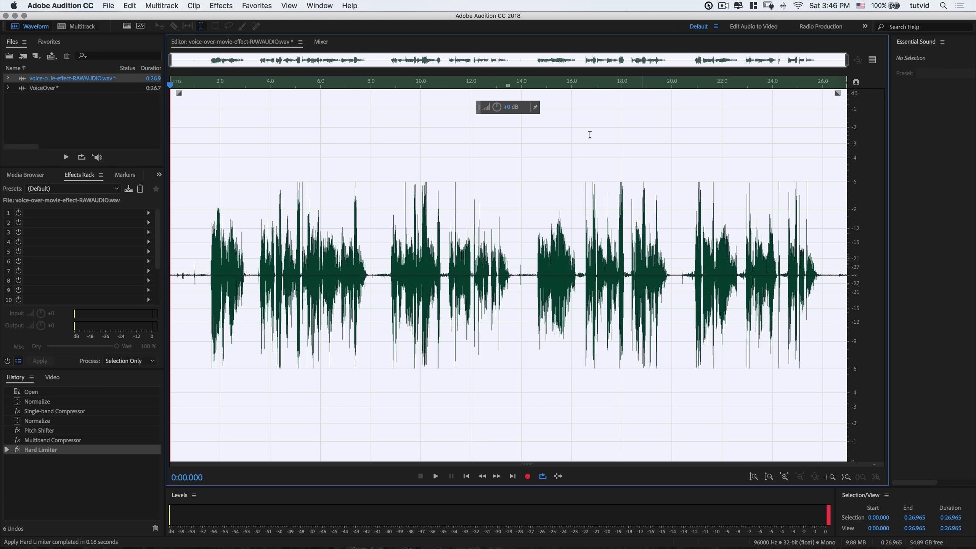
Step: Normalize the hard-limited voice-over to -3 dB
left_click(166, 5)
mouse_move(261, 123)
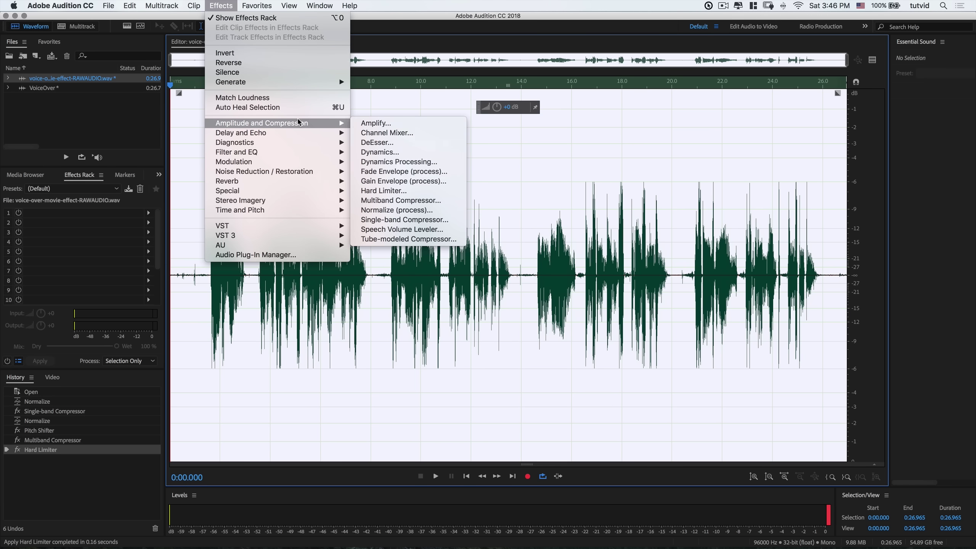
left_click(380, 211)
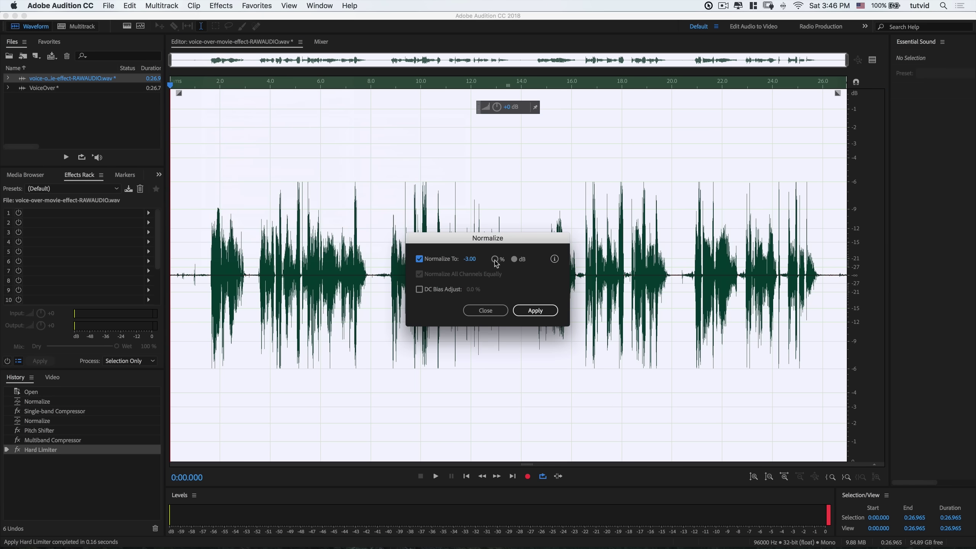
left_click(545, 311)
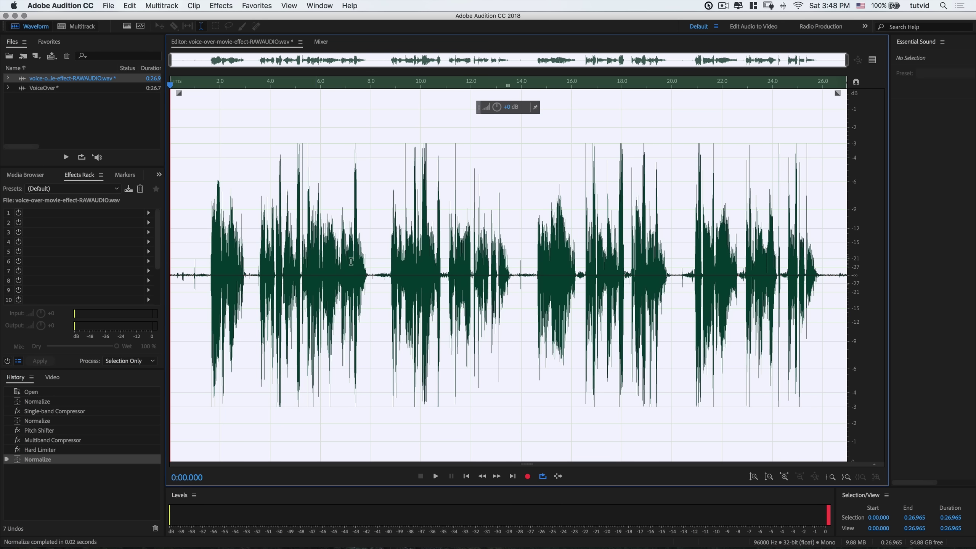
left_click(81, 28)
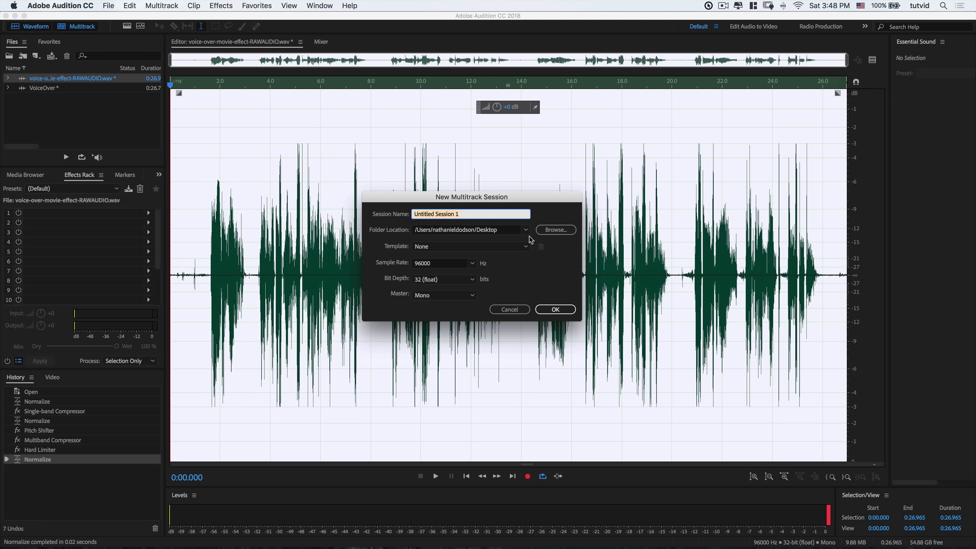
Step: Create the multitrack session 'temp' and reopen the voice-over file's waveform
type("temp")
left_click(555, 309)
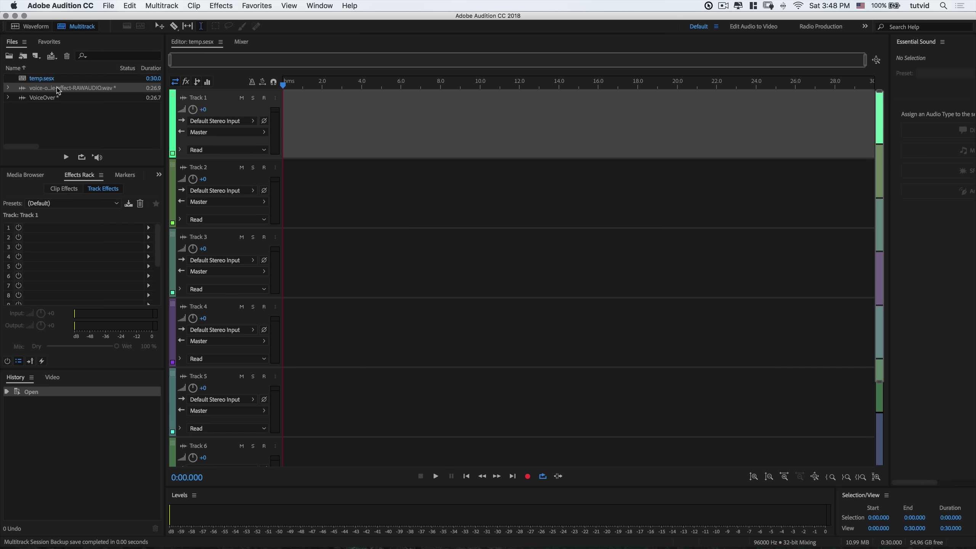
left_click(70, 92)
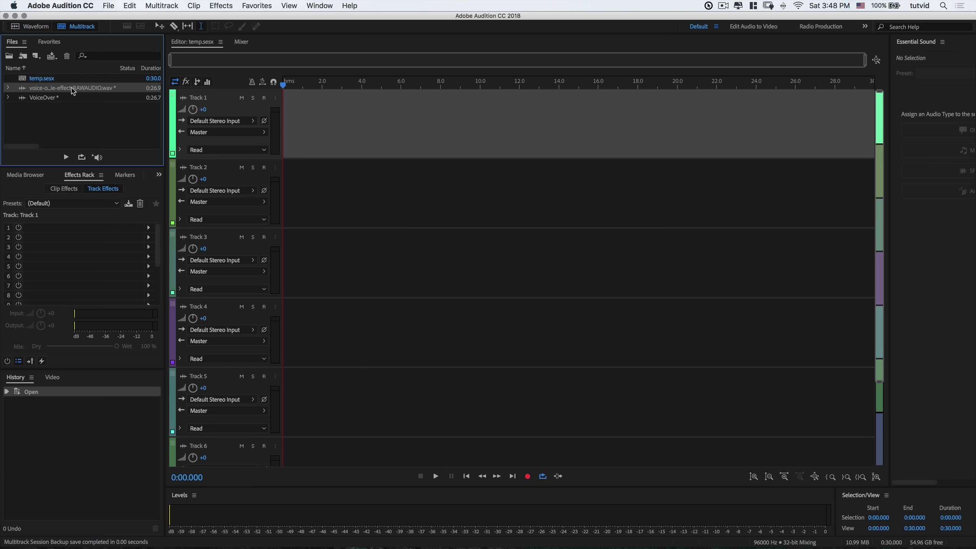
double_click(96, 88)
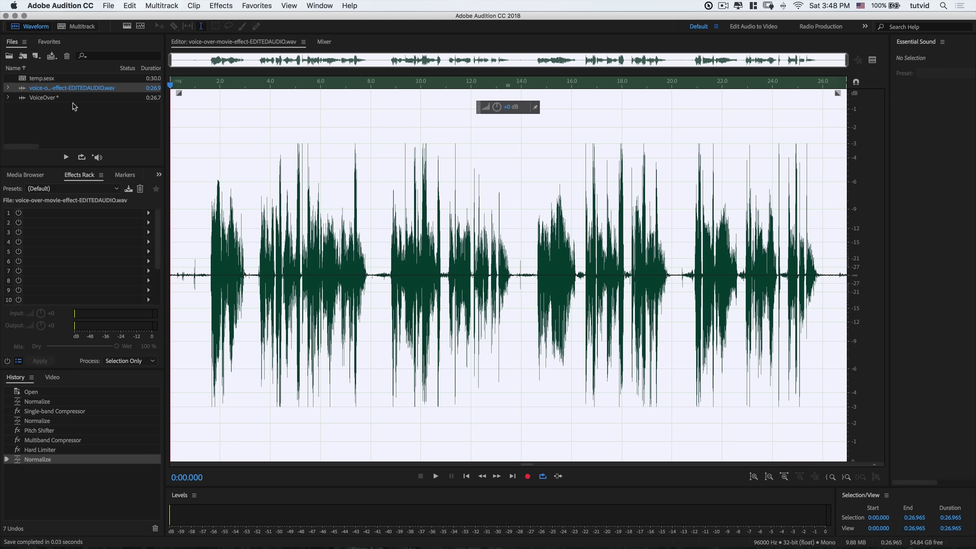
Step: Back in the temp session, place the edited voice-over clip at the start of Track 1
left_click(53, 80)
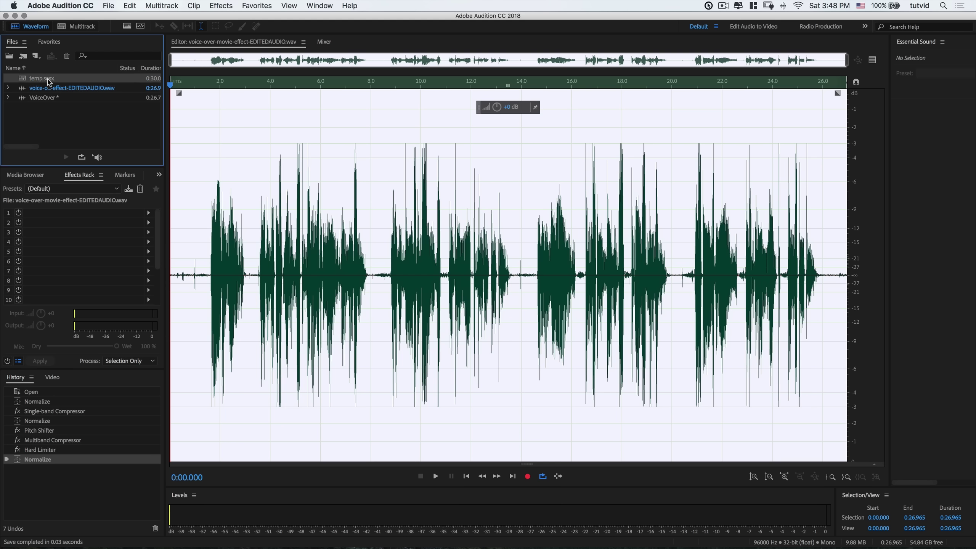
double_click(49, 79)
mouse_move(92, 88)
left_mouse_down()
mouse_move(430, 136)
mouse_move(281, 140)
left_mouse_up()
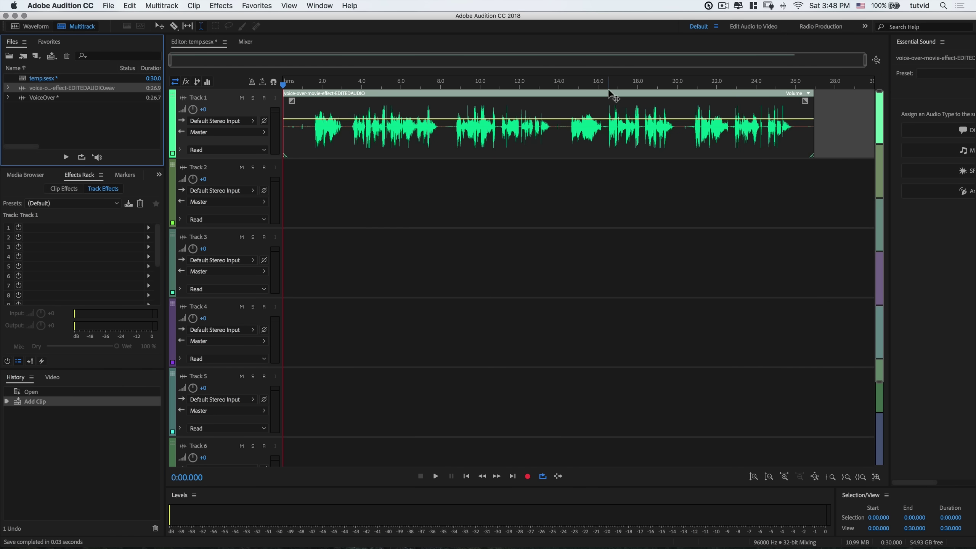
left_click(638, 83)
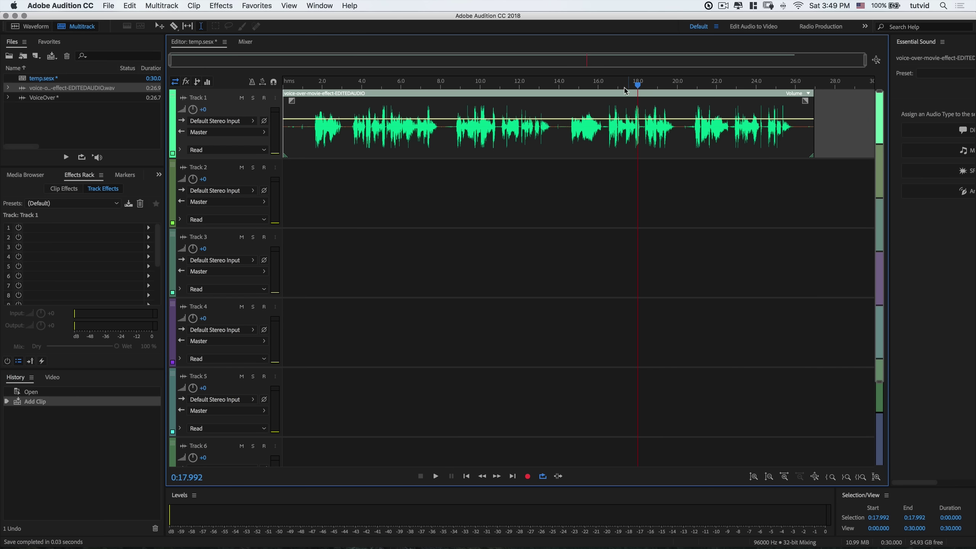
Step: Zoom in on the breath near 18 seconds and set the playhead at its start
left_click(609, 90)
key("space")
key("space")
key("equal")
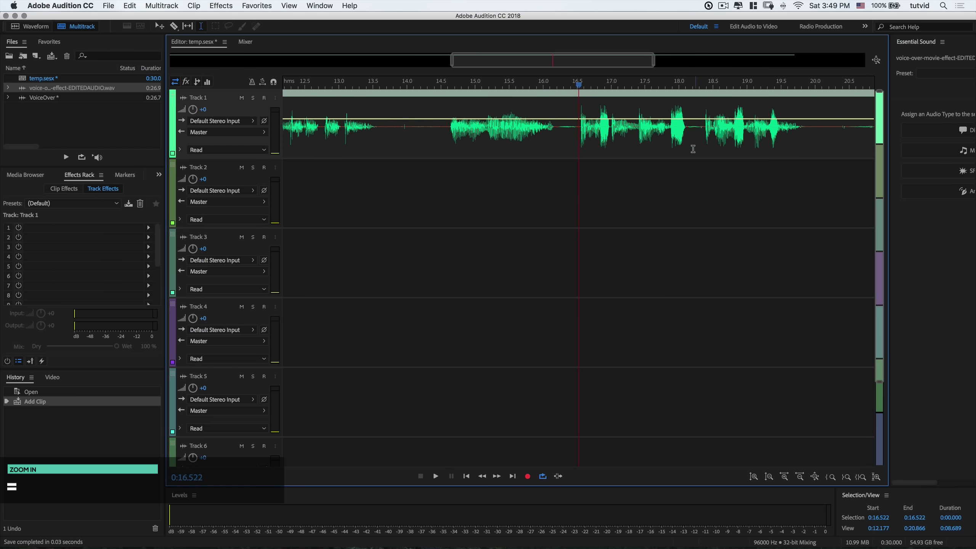
key("equal")
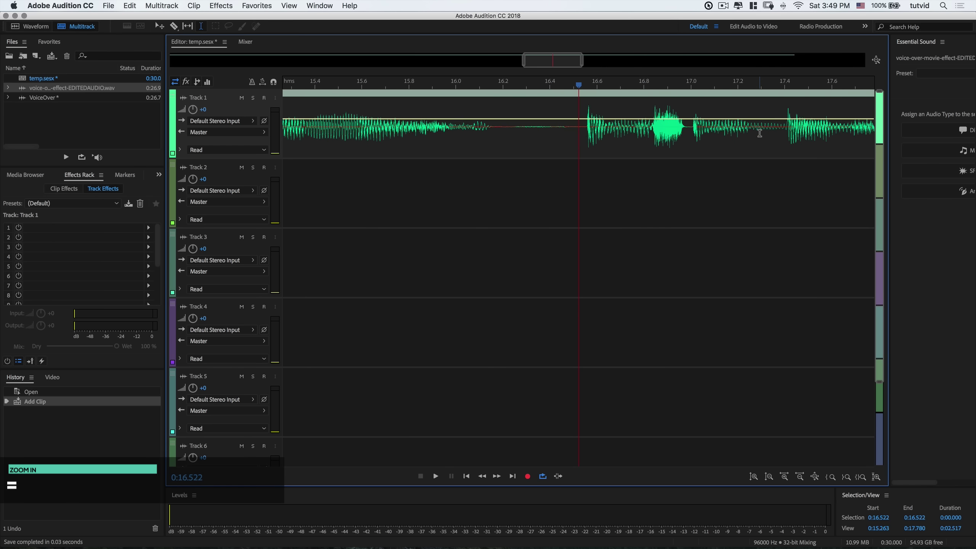
scroll(760, 133, "right", 5)
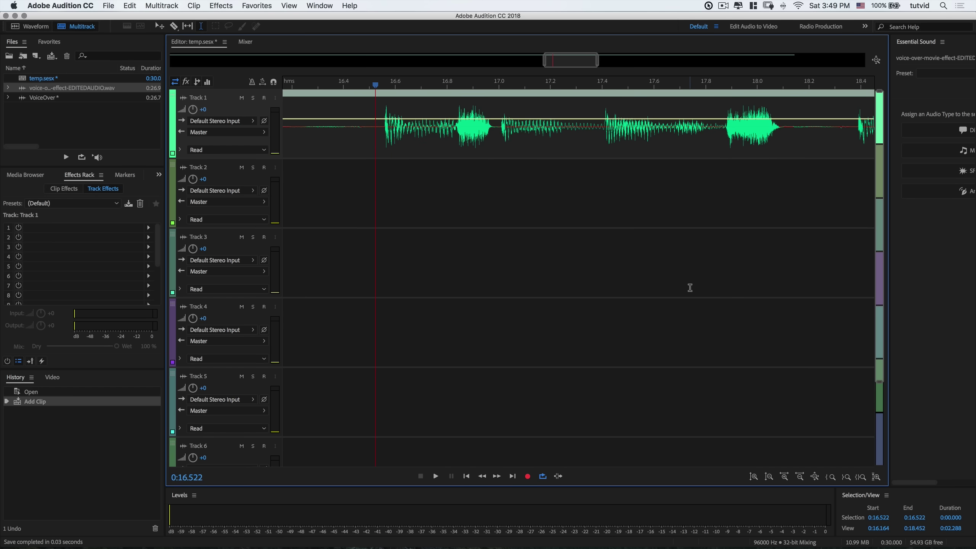
key("space")
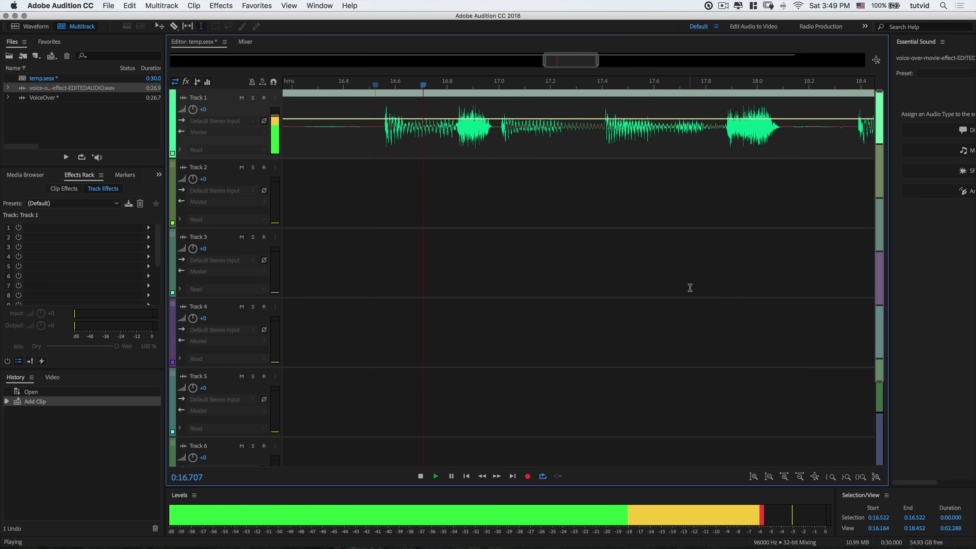
key("space")
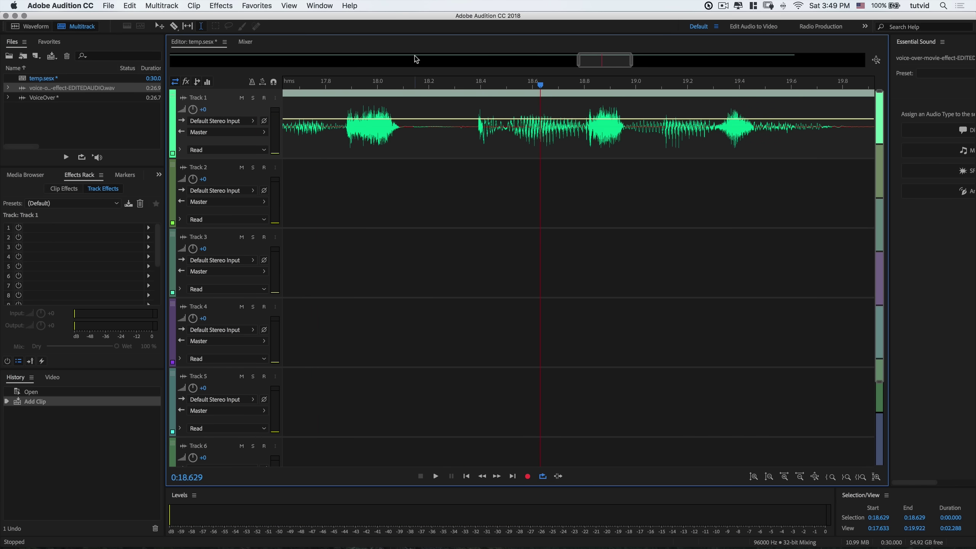
left_click(407, 86)
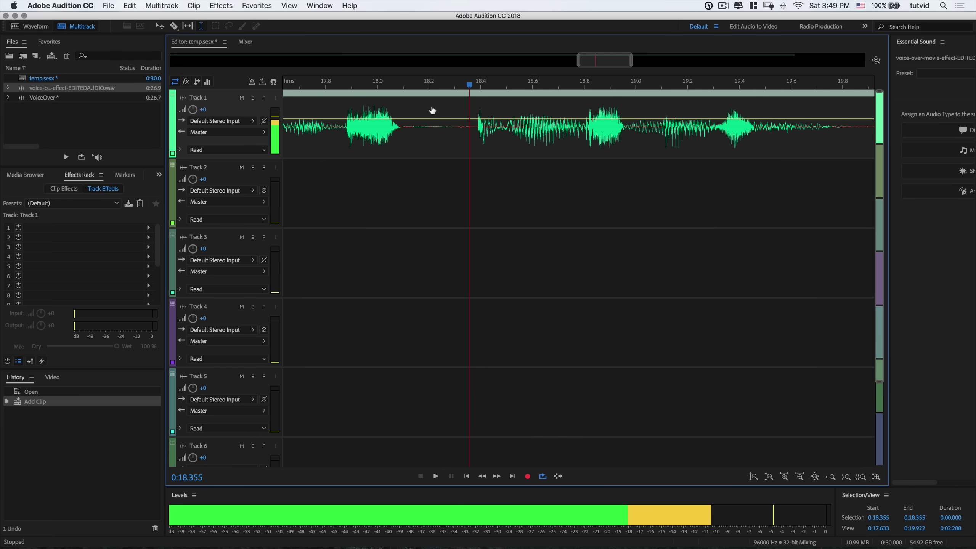
left_click(408, 98)
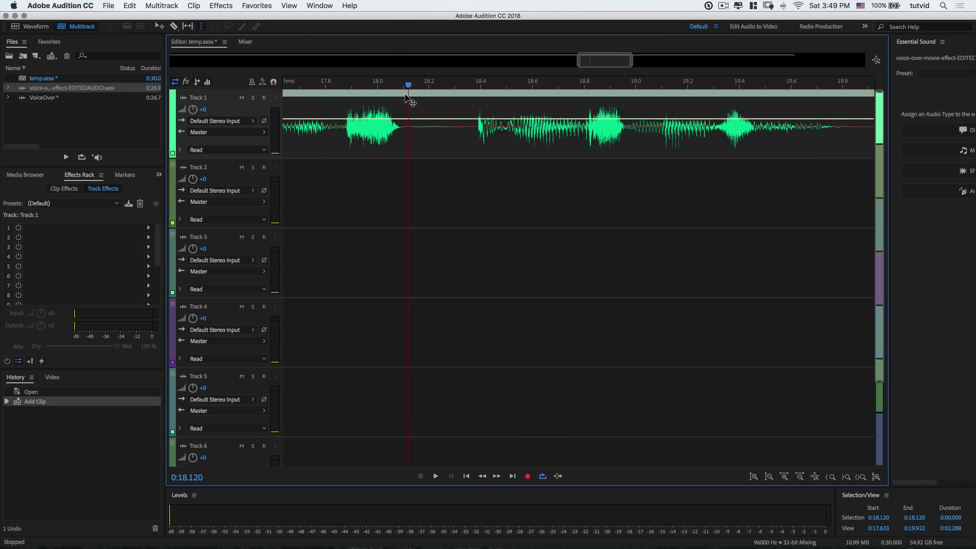
Step: Split the voice-over clip at the breath's start and end
left_click(194, 6)
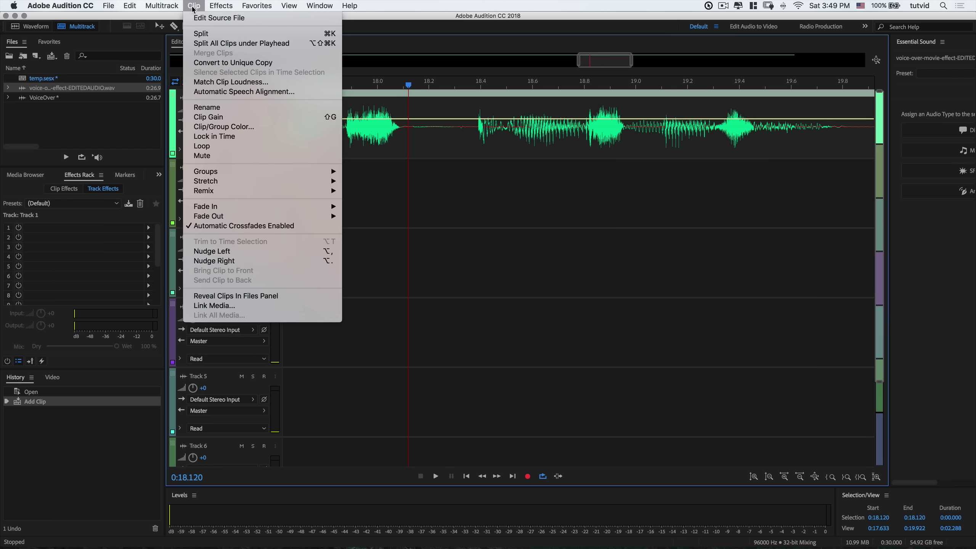
left_click(201, 33)
left_click(468, 86)
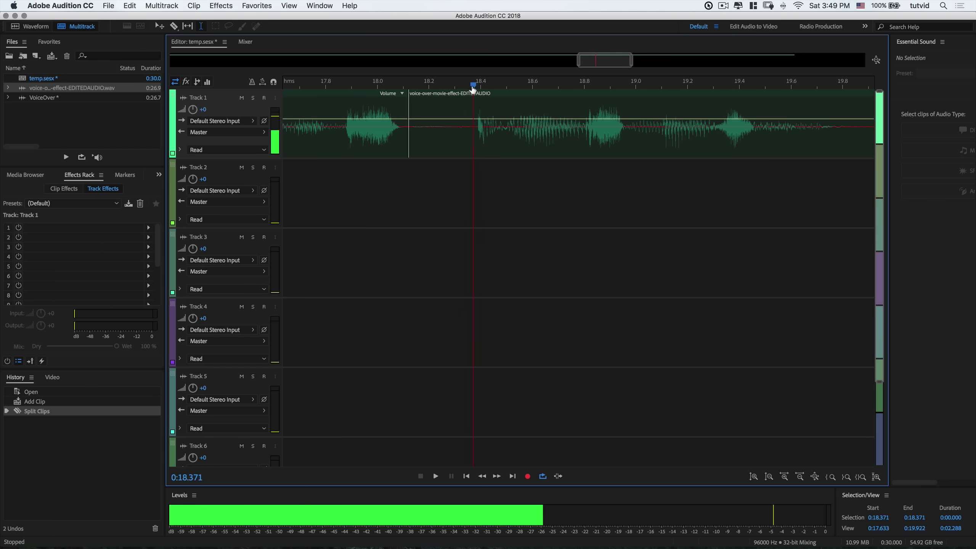
left_click(459, 104)
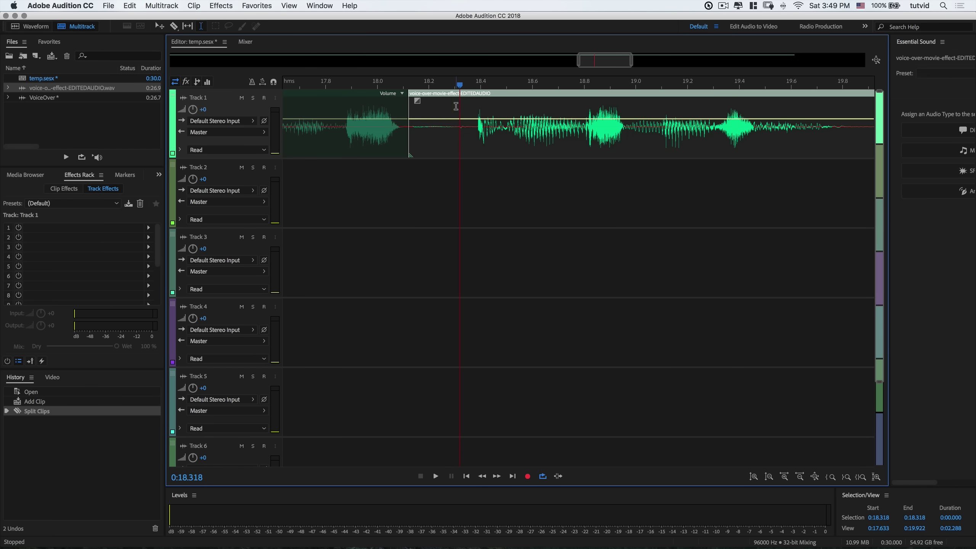
left_click(471, 84)
left_click(194, 6)
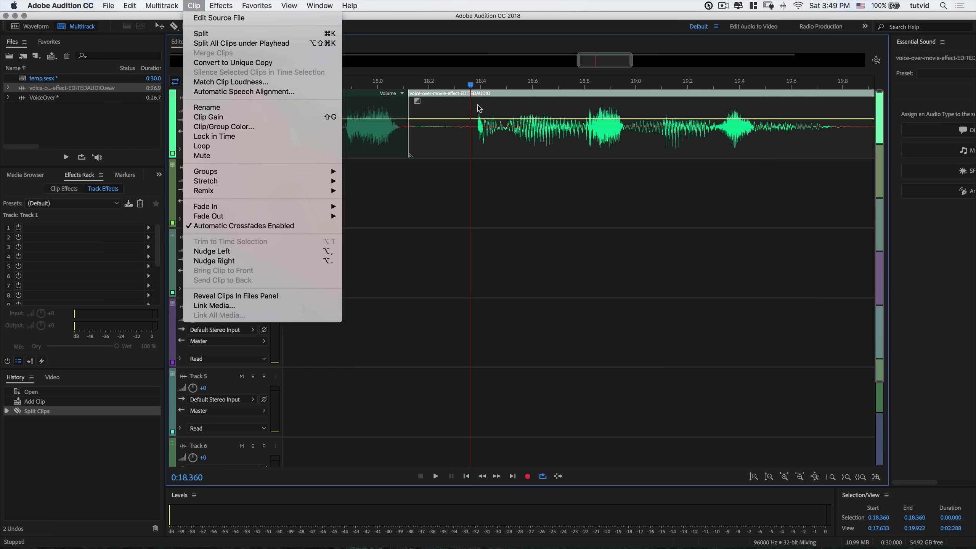
left_click(469, 100)
key("super+k")
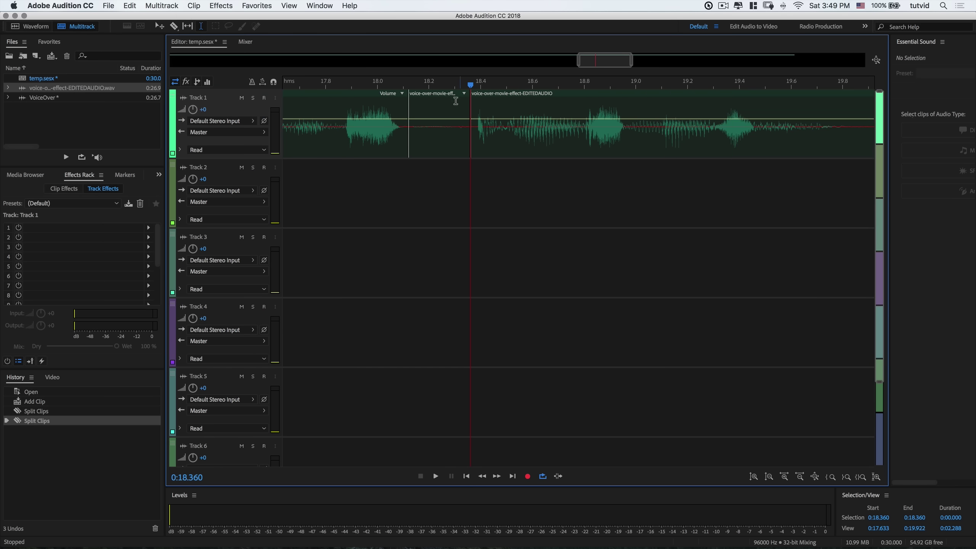
Step: Ripple-delete the breath piece and butt the following clip against the earlier audio
left_click(445, 96)
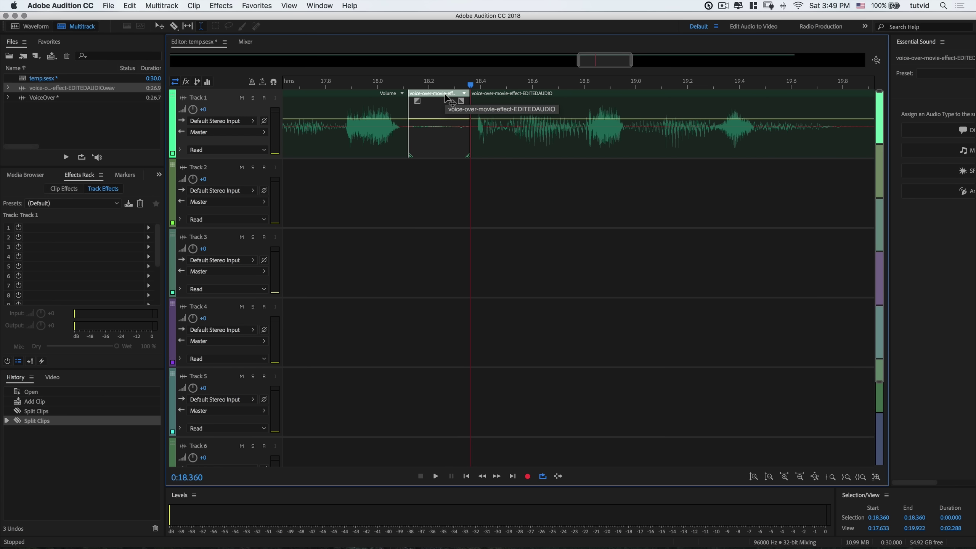
key("shift+Delete")
key("super+z")
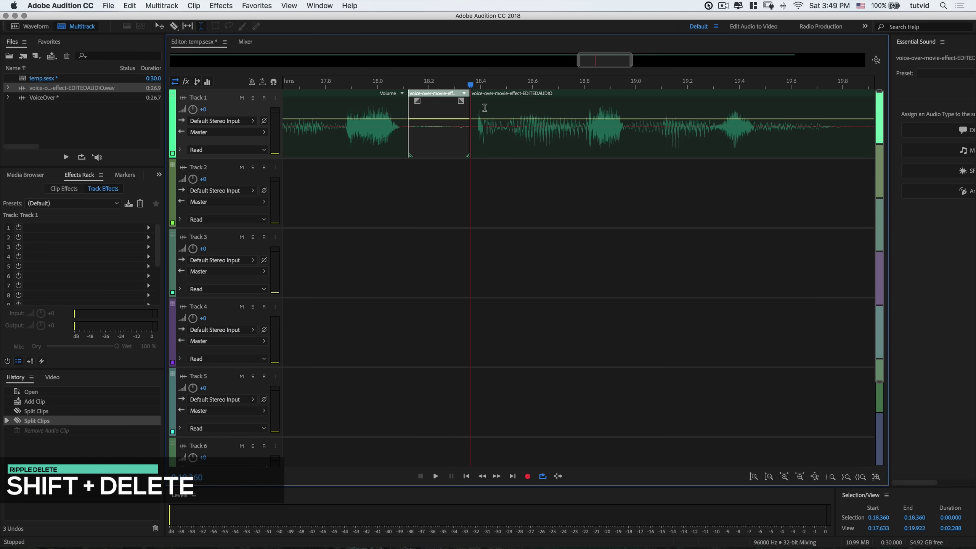
key("shift+Delete")
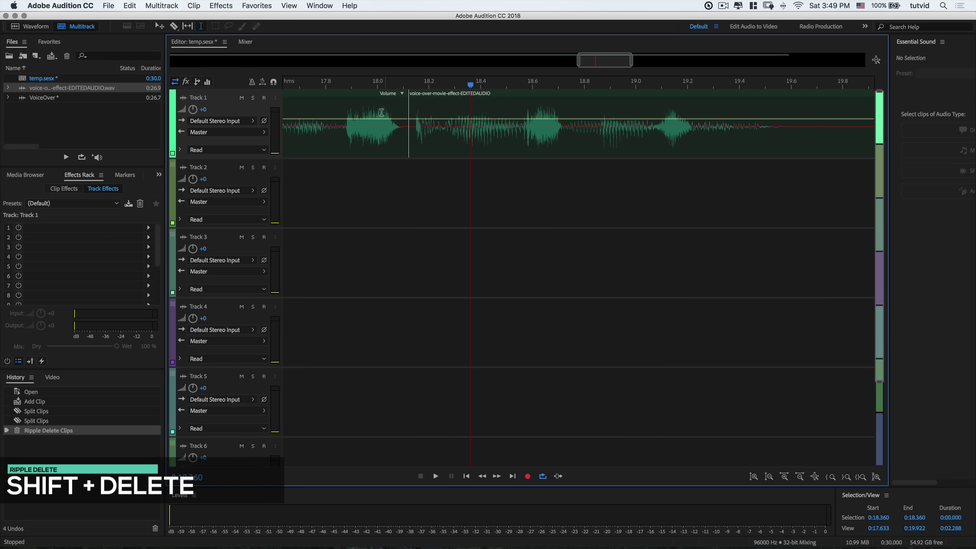
left_click(500, 94)
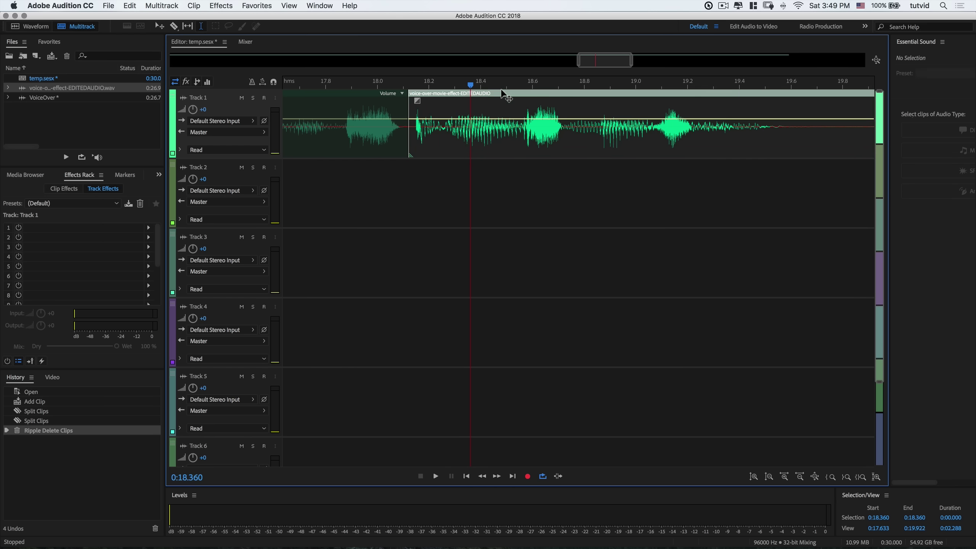
left_click(500, 94)
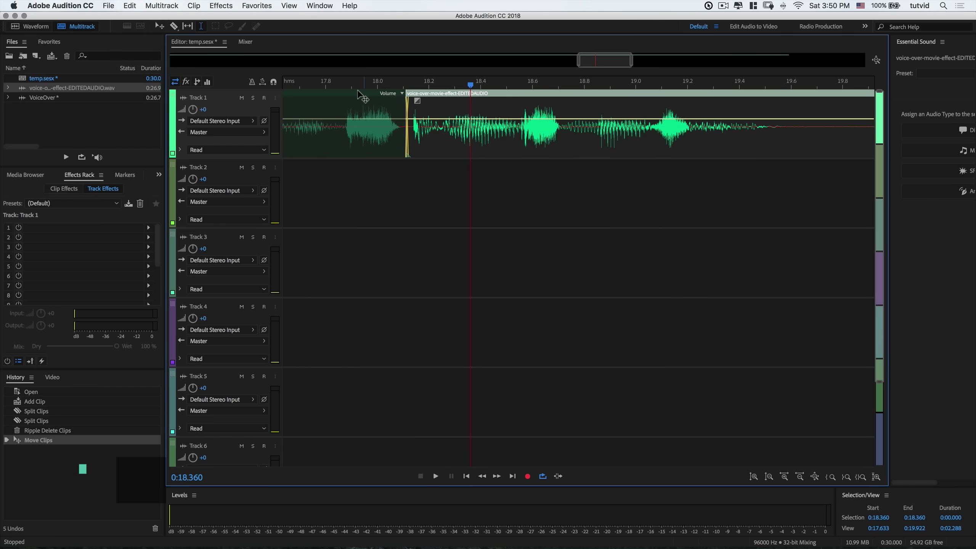
key("minus")
key("minus")
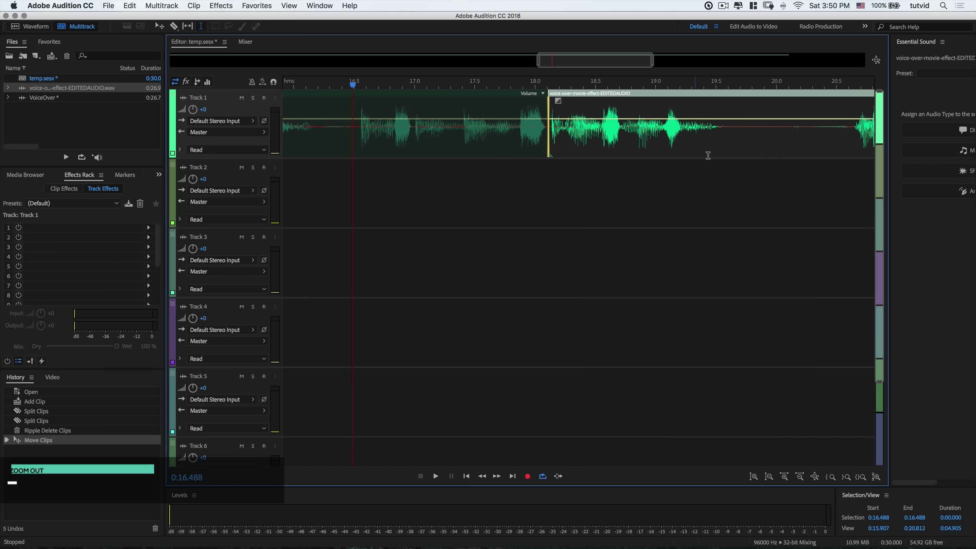
left_click(486, 193)
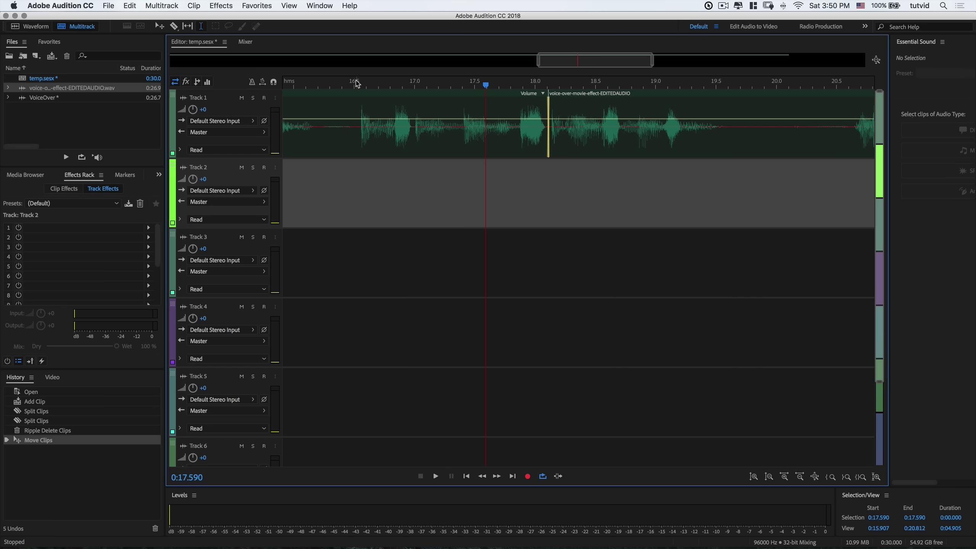
key("space")
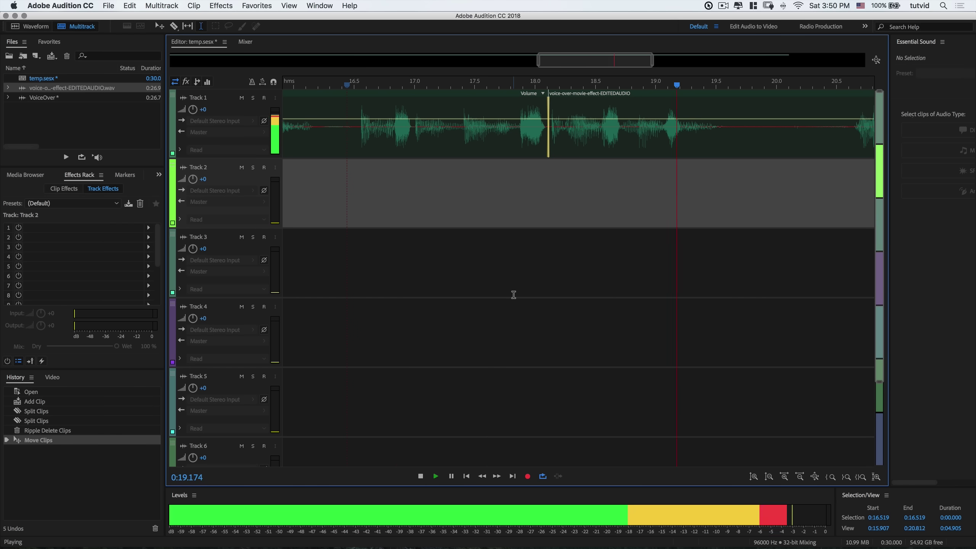
key("space")
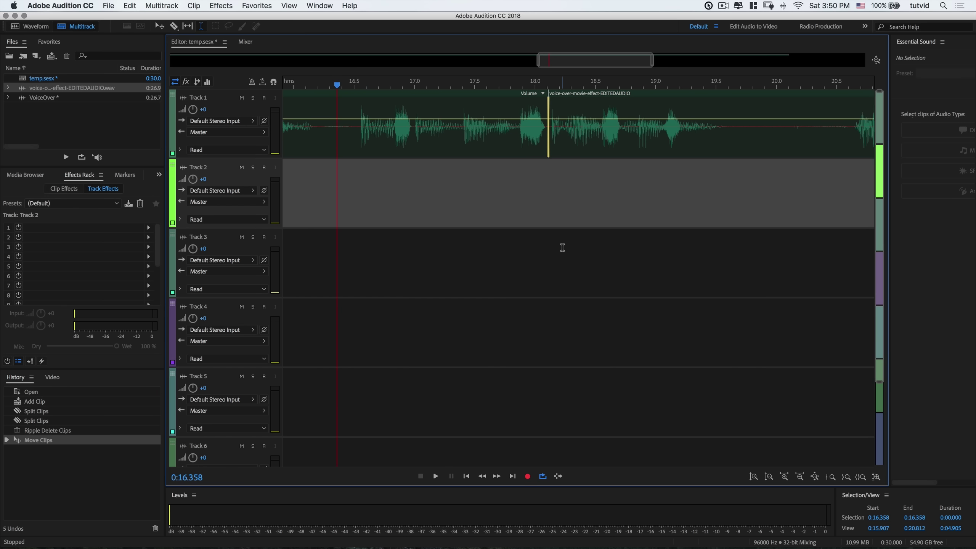
key("space")
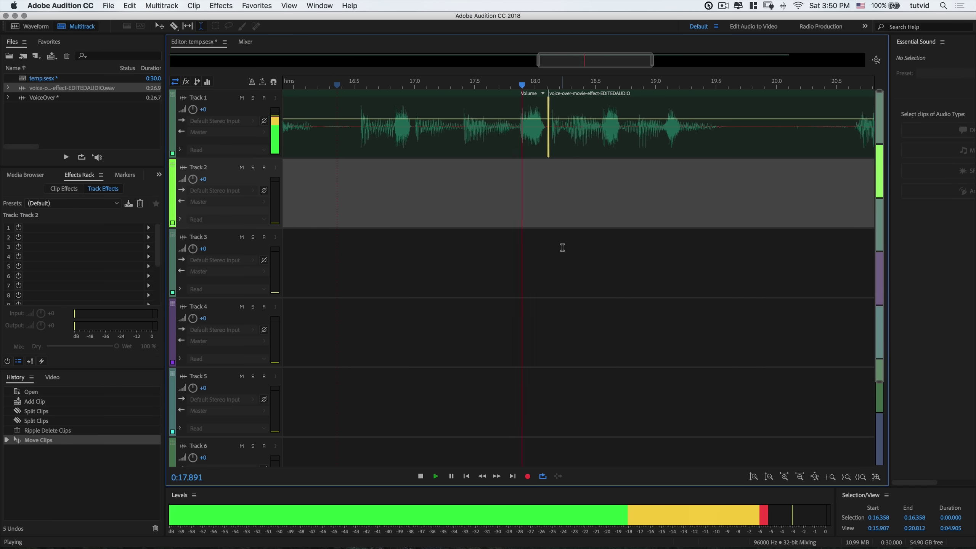
key("space")
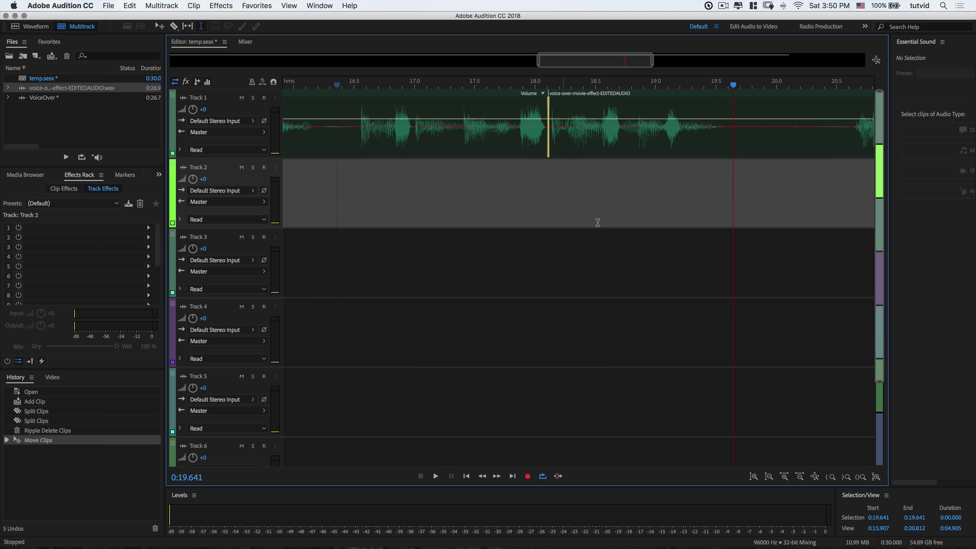
scroll(688, 140, "right", 3)
scroll(688, 139, "right", 2)
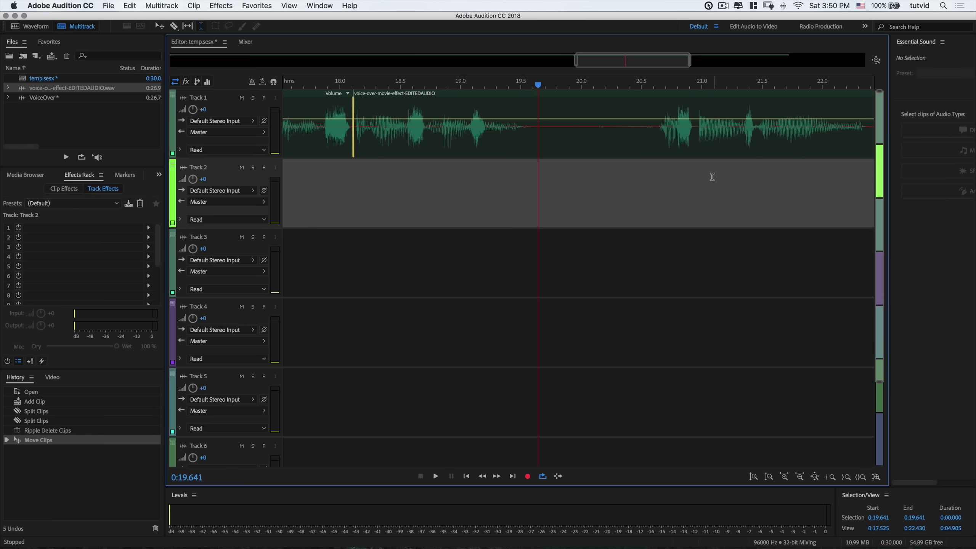
Step: Split the Track 1 clip at both ends of the breath near 19.7–20.6 seconds
key("space")
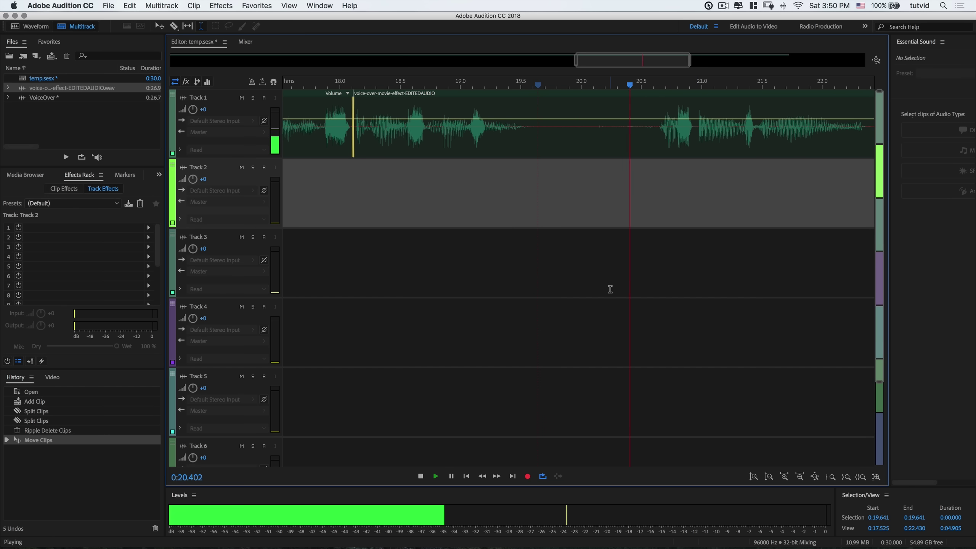
key("space")
left_click_drag(665, 85, 656, 86)
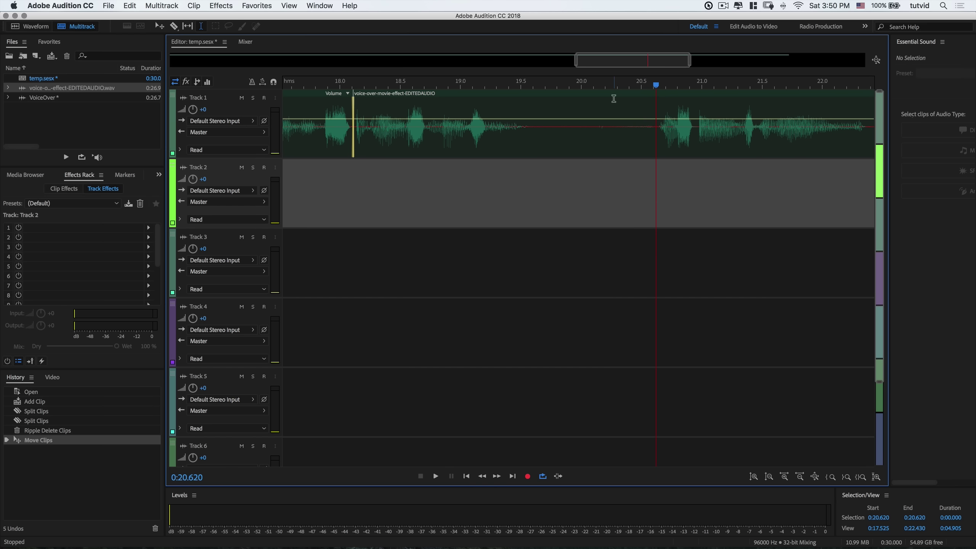
left_click(657, 98)
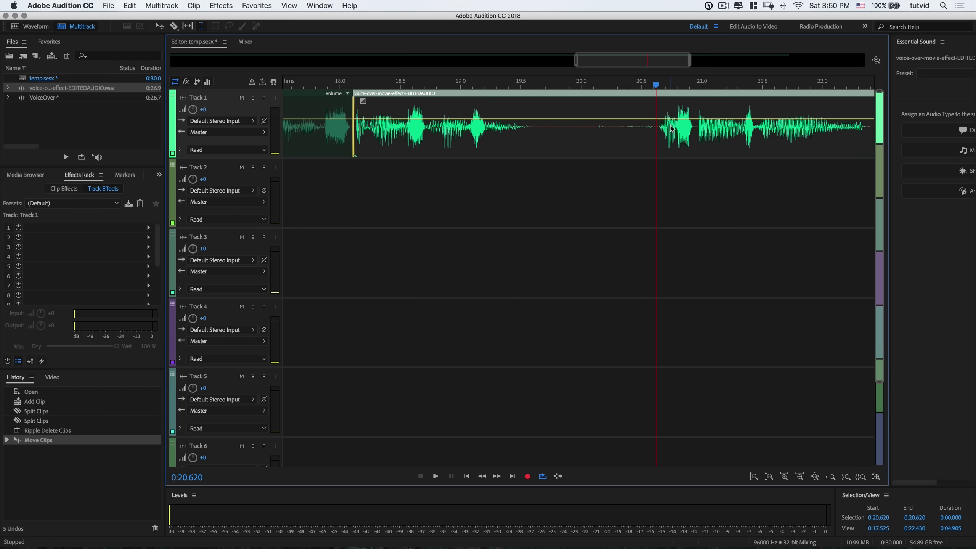
key("super+k")
left_click_drag(555, 86, 548, 88)
left_click(554, 94)
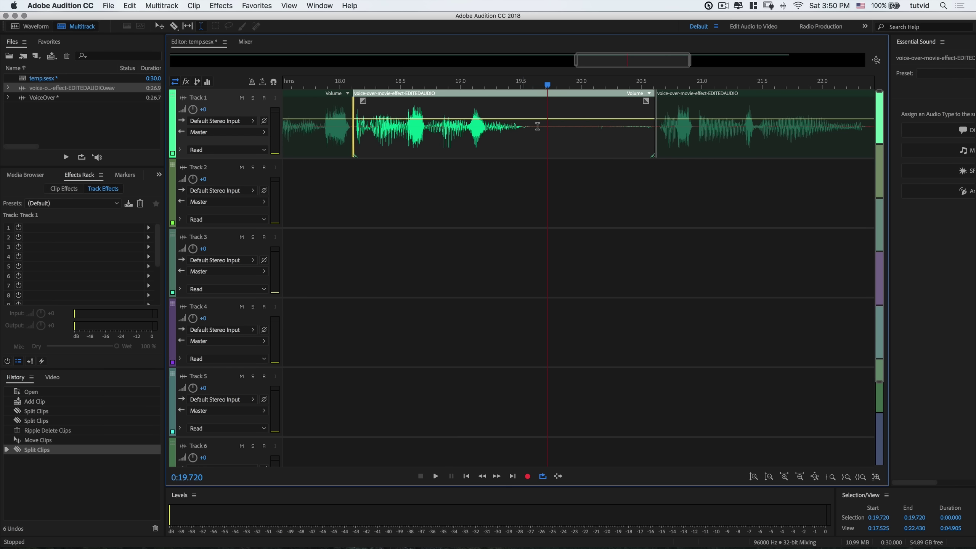
key("super+k")
Step: Ripple-delete the breath piece, nudge the following clip, and replay the edited passage
left_click(594, 97)
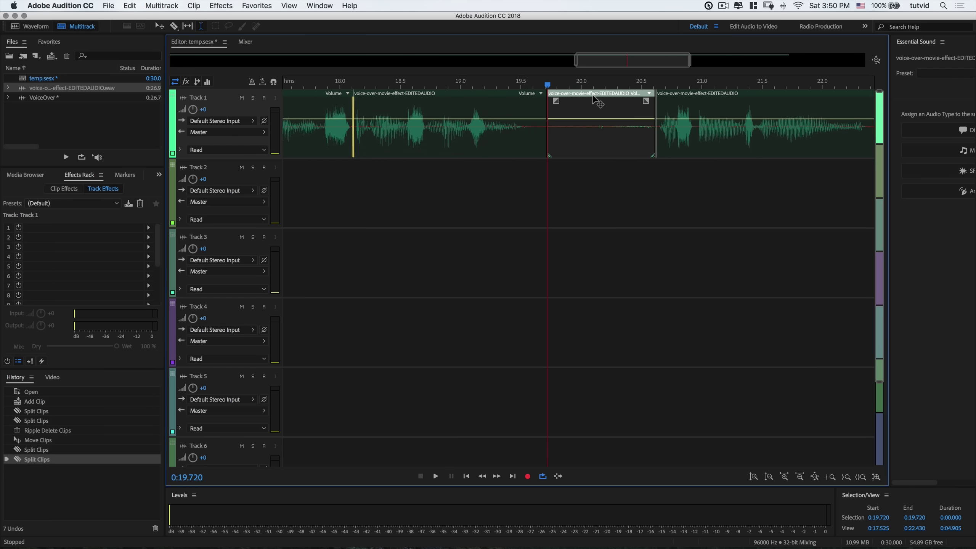
key("shift+Delete")
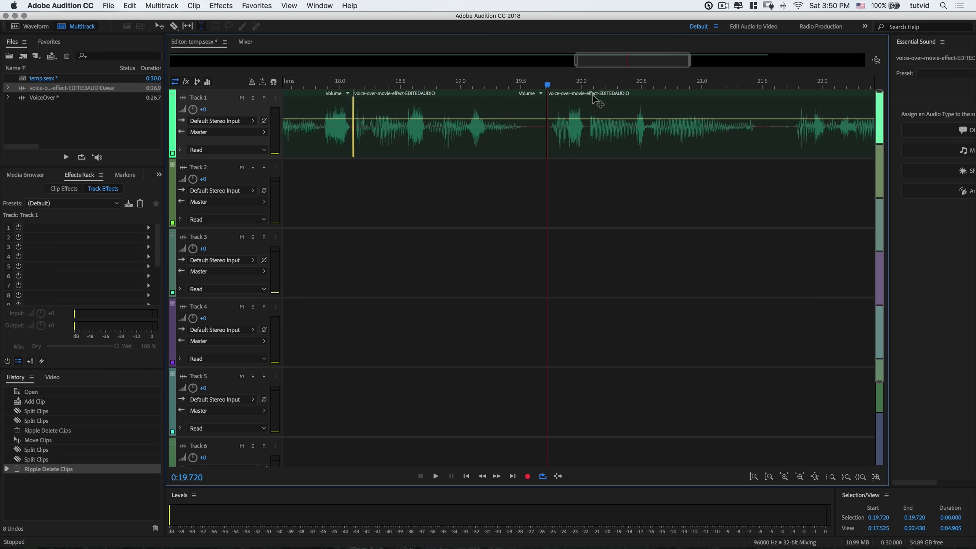
left_click_drag(611, 101, 606, 100)
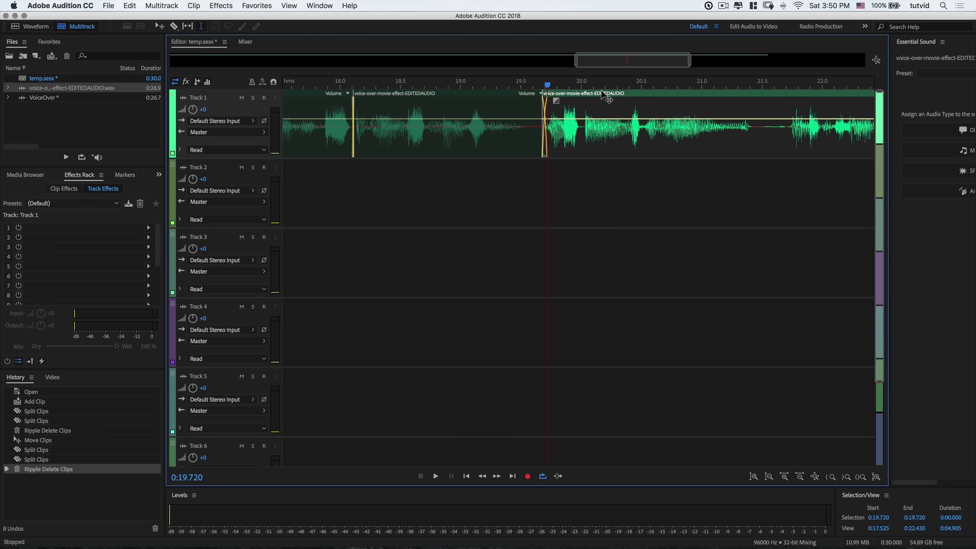
left_click_drag(607, 98, 608, 98)
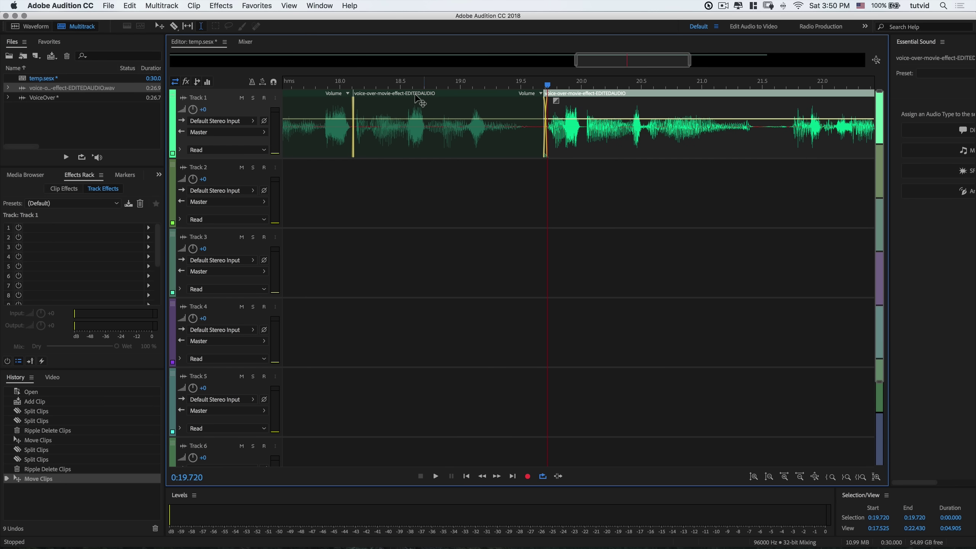
key("space")
left_click(293, 82)
key("space")
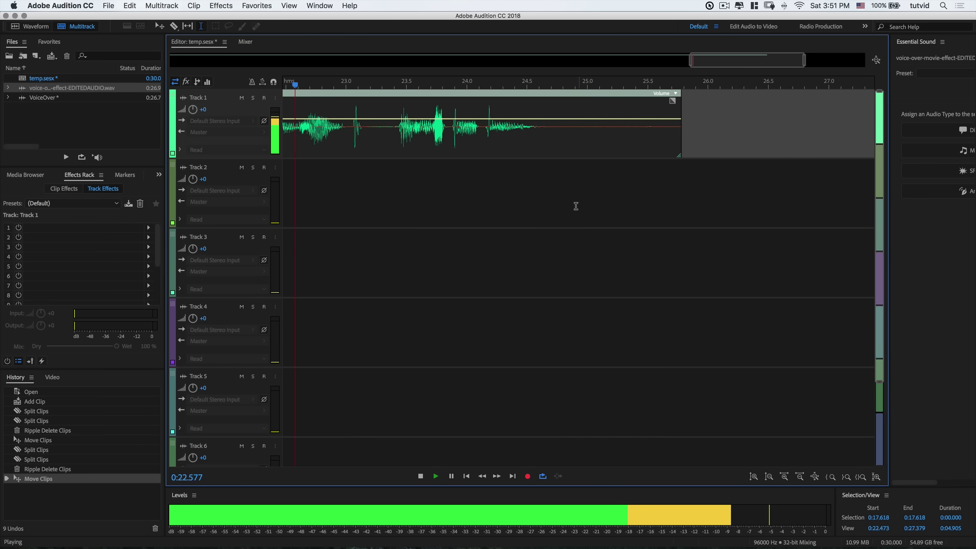
key("space")
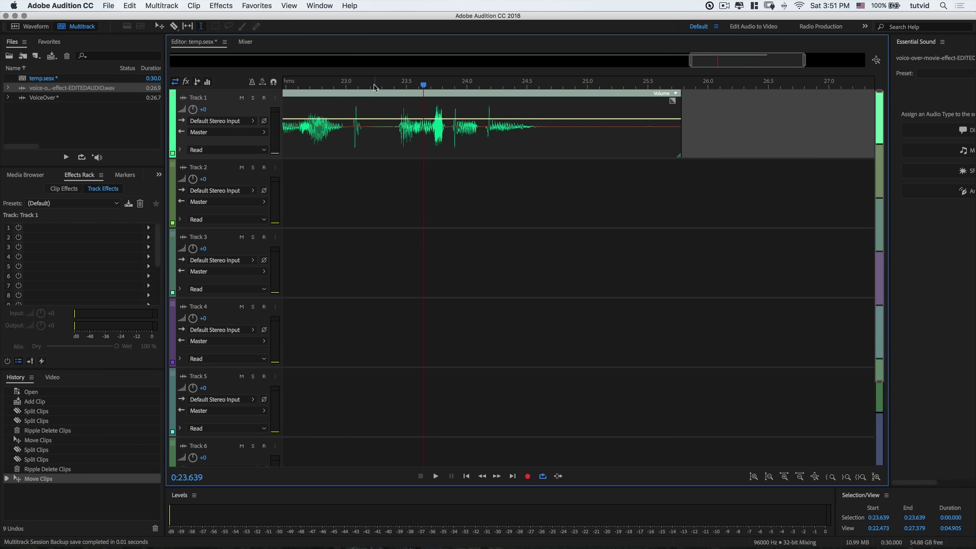
left_click_drag(374, 88, 368, 86)
left_click_drag(374, 86, 377, 86)
key("minus")
key("minus")
scroll(473, 183, "left", 5)
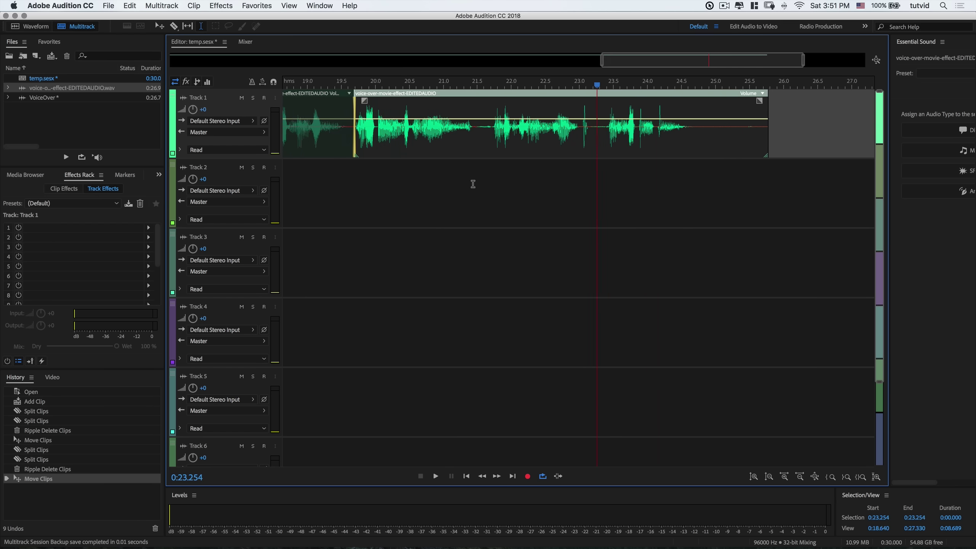
scroll(357, 121, "left", 10)
scroll(357, 121, "left", 5)
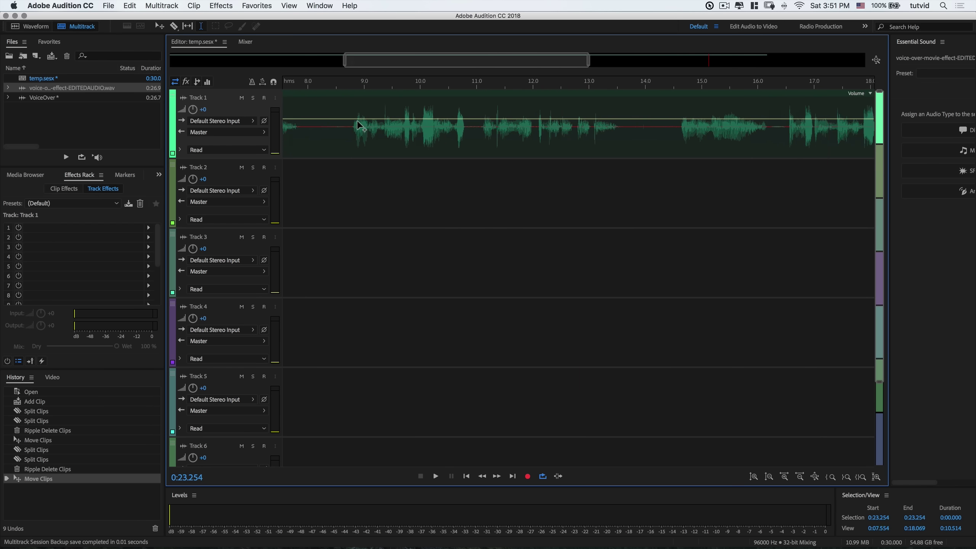
scroll(422, 129, "left", 5)
scroll(519, 141, "left", 5)
scroll(616, 153, "left", 5)
scroll(617, 152, "right", 5)
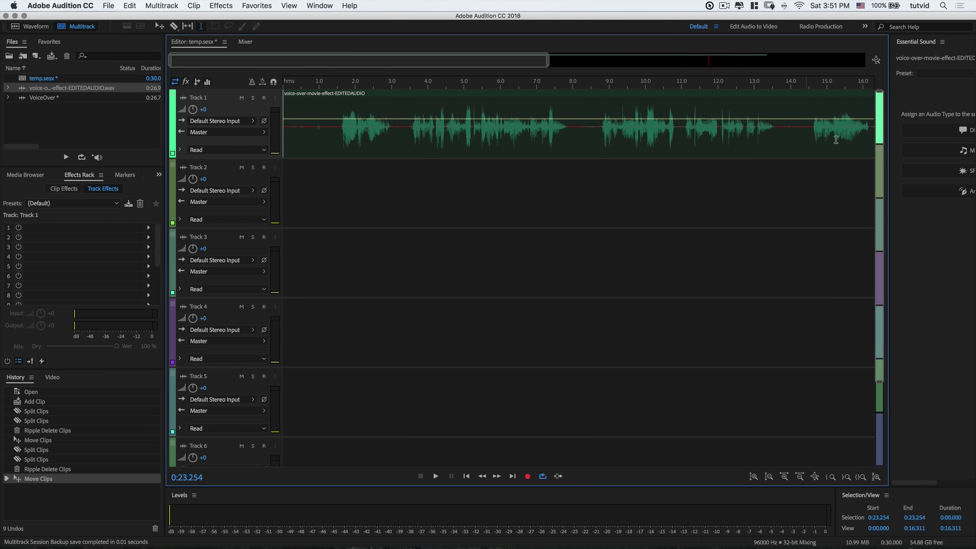
scroll(666, 155, "right", 5)
scroll(717, 157, "right", 5)
scroll(767, 160, "right", 5)
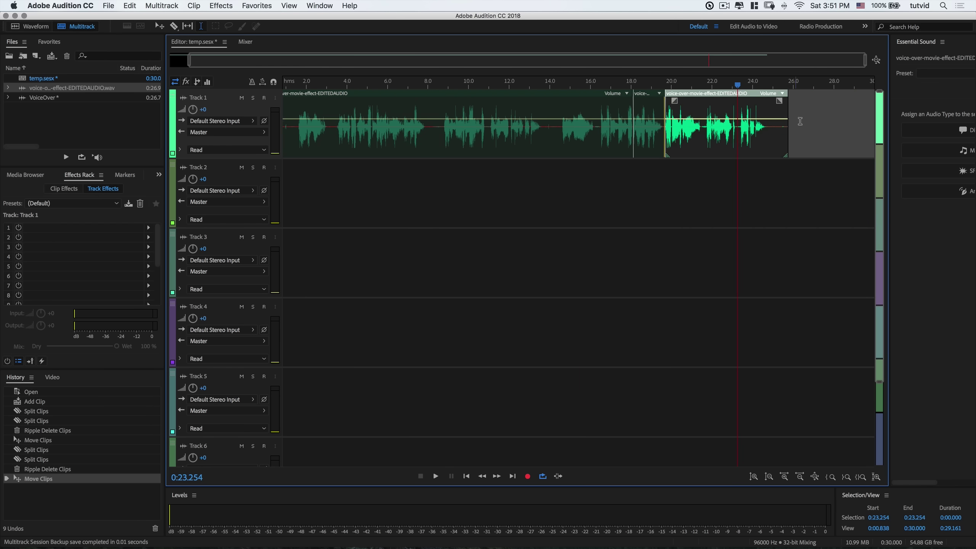
key("super+a")
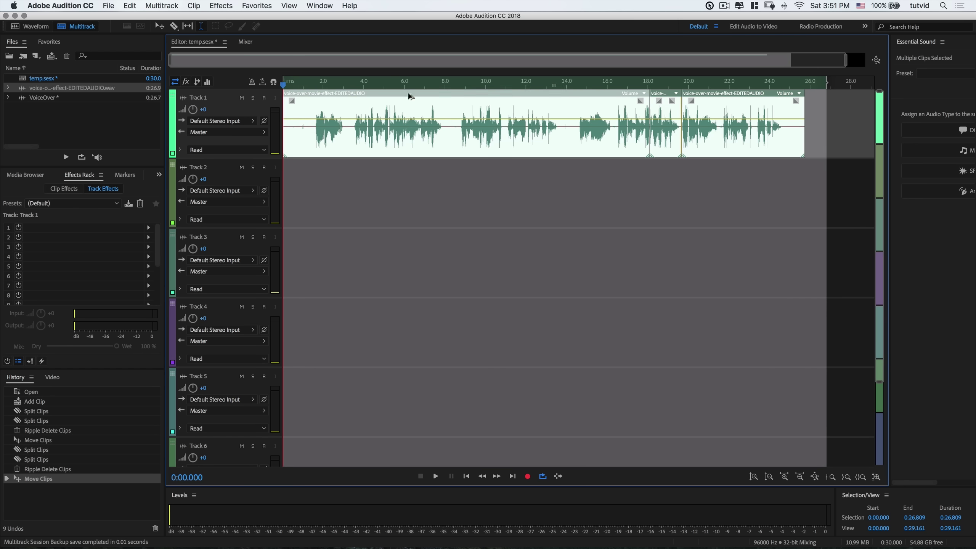
right_click(409, 97)
mouse_move(446, 451)
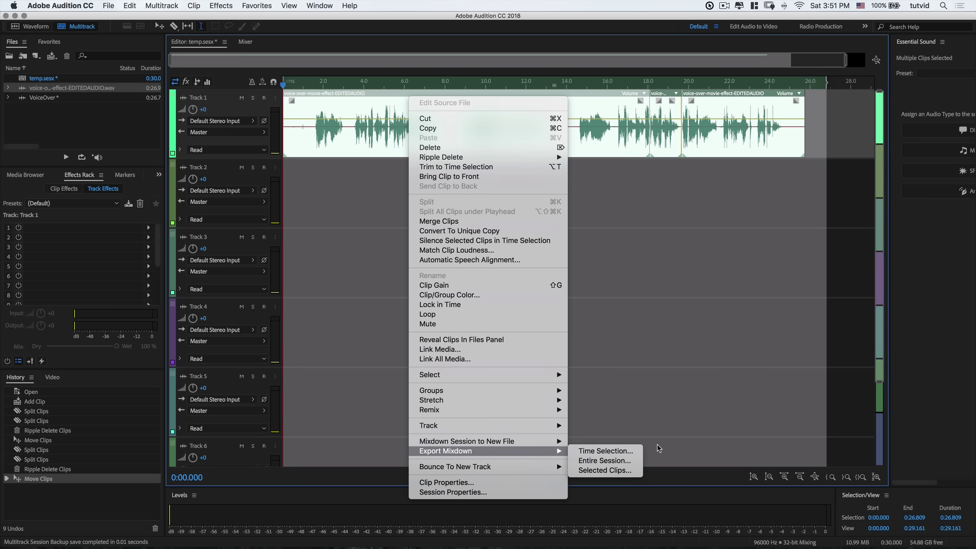
left_click(700, 216)
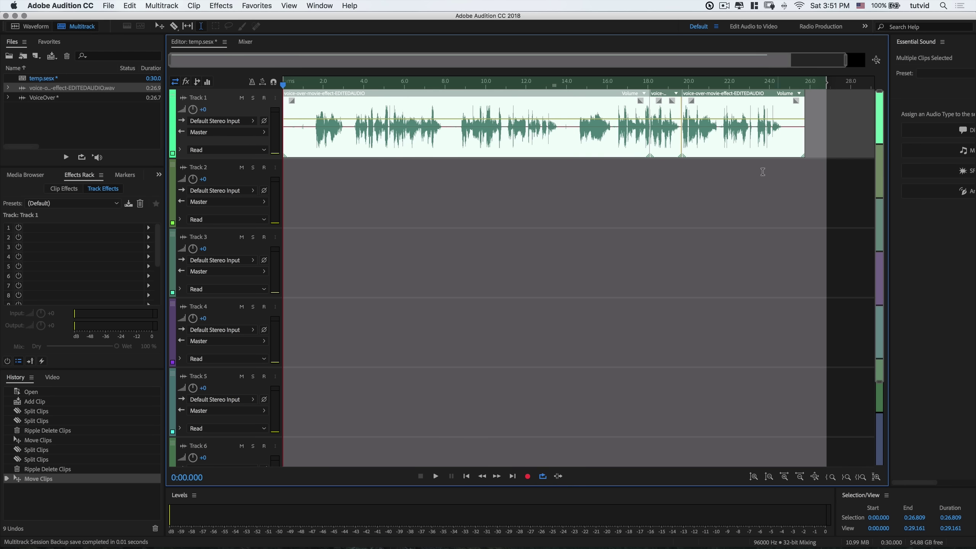
left_click(657, 215)
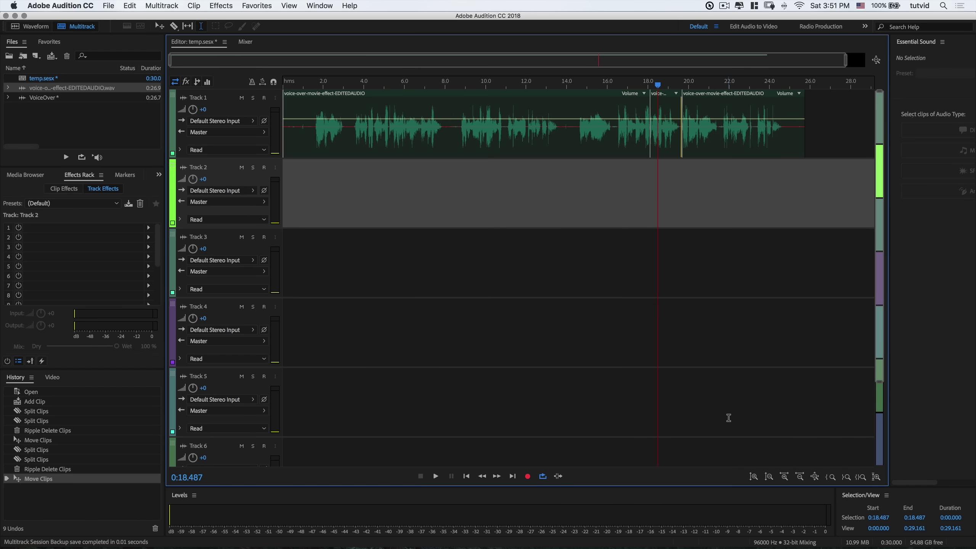